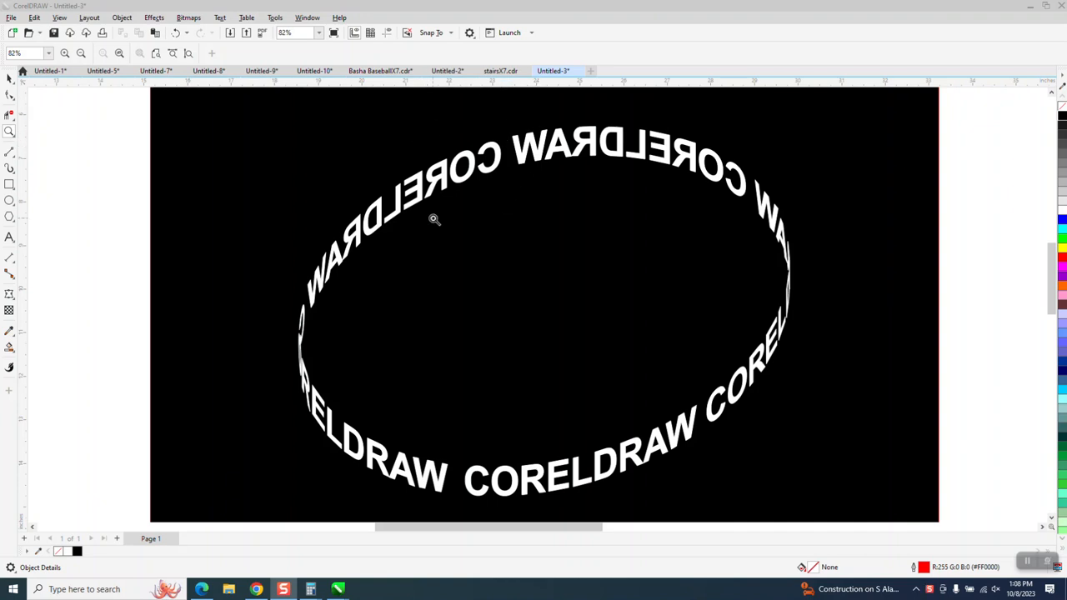
# Step: Place a copy of the row of five CORELDRAW words below the black rectangle
pyautogui.scroll(-3, 517, 236)
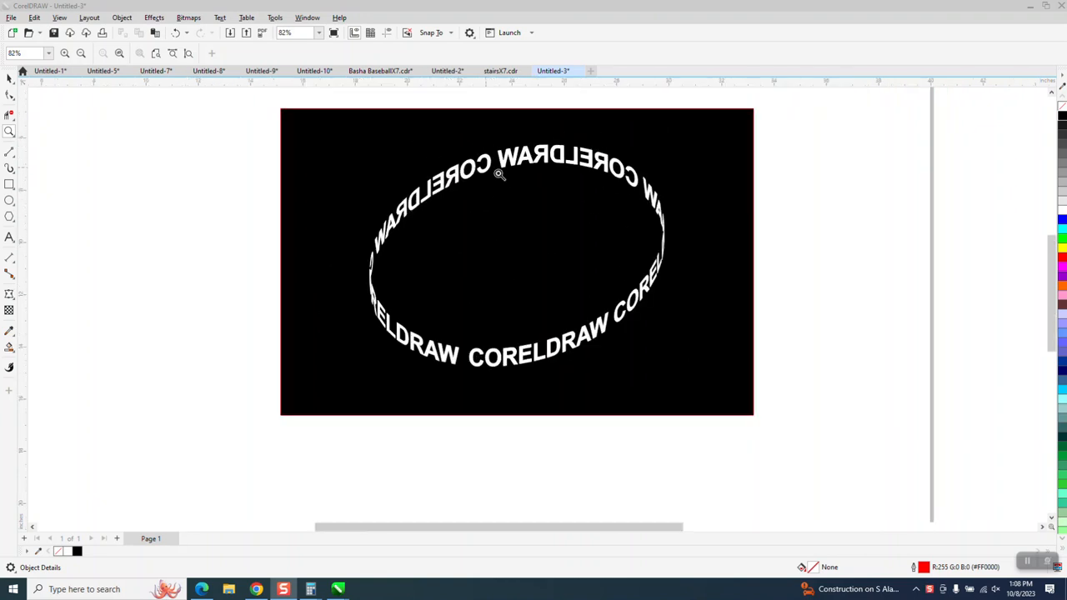
pyautogui.scroll(-1, 543, 200)
pyautogui.scroll(-1, 548, 198)
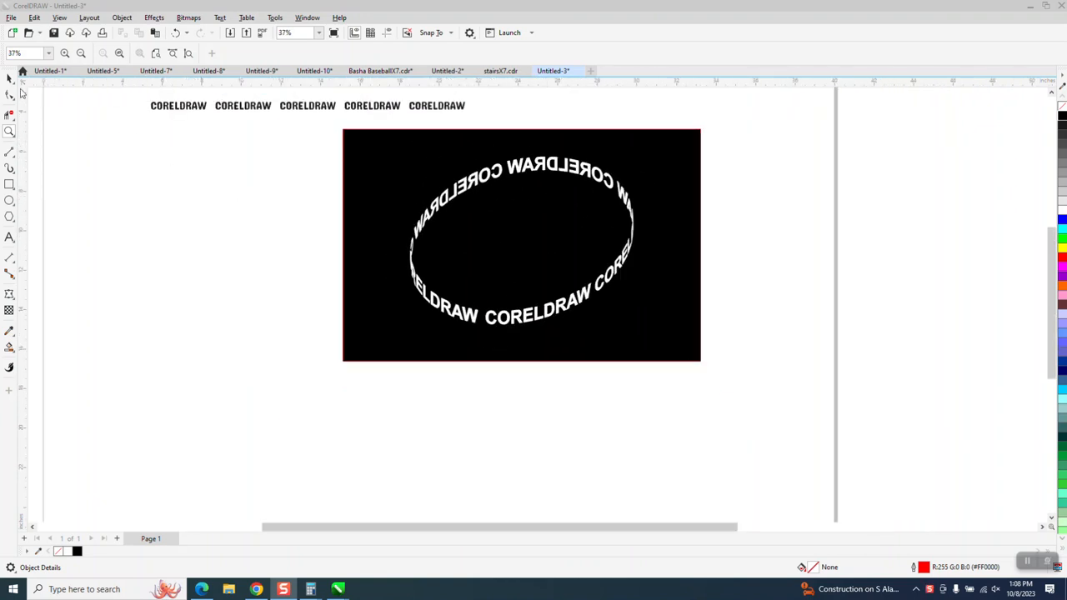
pyautogui.click(9, 78)
pyautogui.click(270, 115)
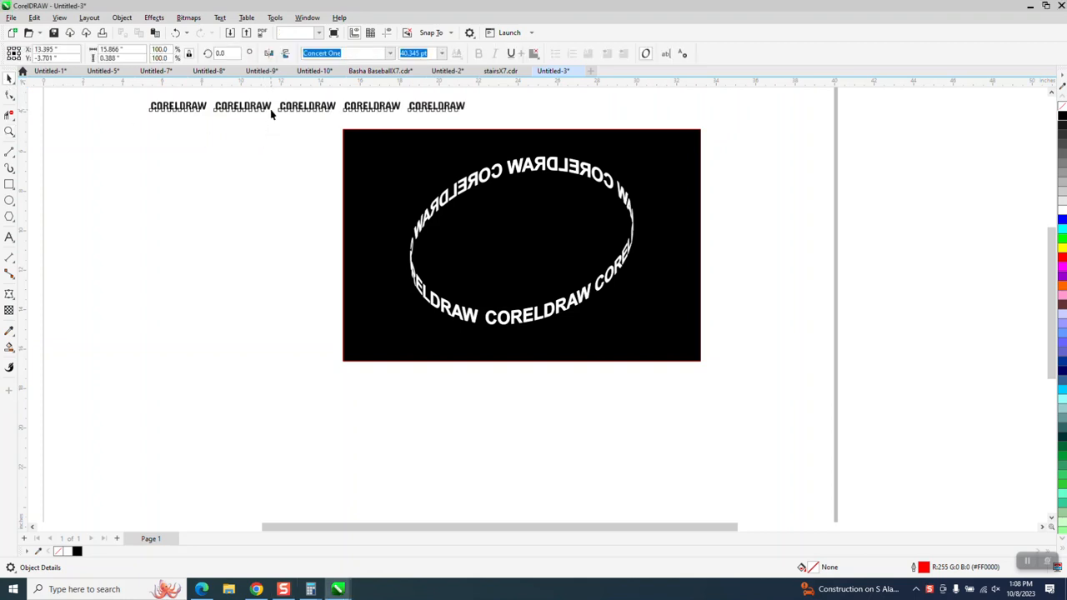
pyautogui.moveTo(250, 135); pyautogui.dragTo(312, 420)
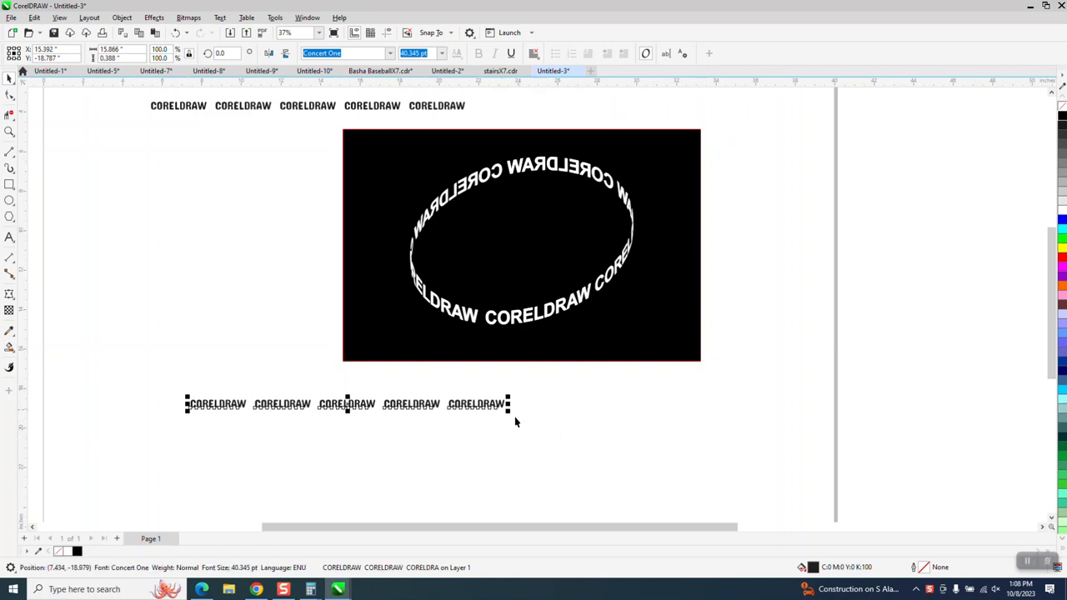
pyautogui.click(508, 441)
# Step: Draw an ellipse about 7.9 by 6.1 inches beside the black rectangle, removing any stray extra ellipse
pyautogui.scroll(-1, 492, 261)
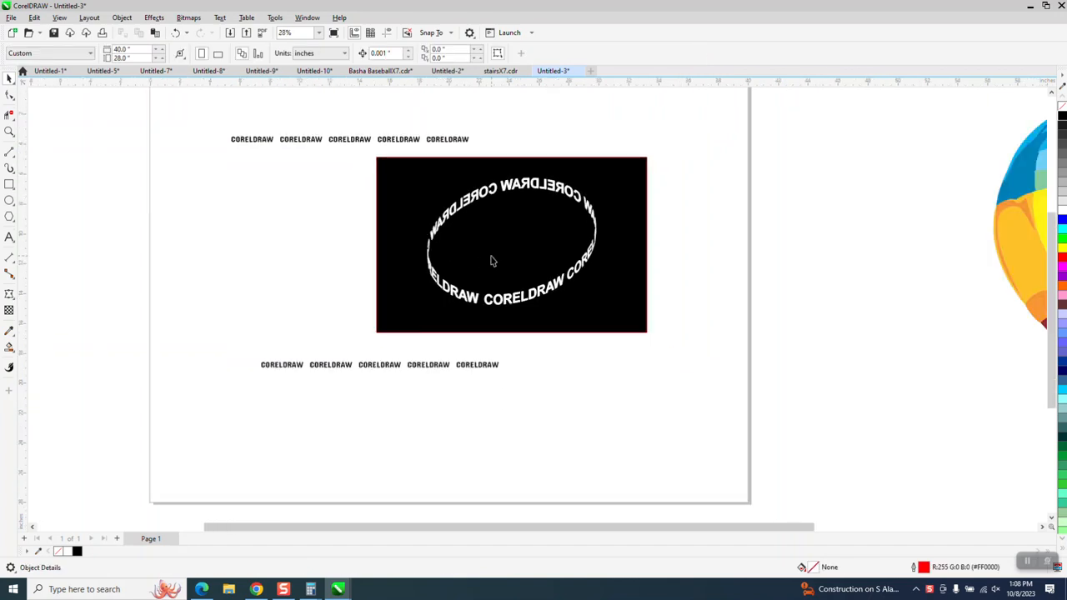
pyautogui.click(10, 201)
pyautogui.moveTo(340, 211); pyautogui.dragTo(218, 303)
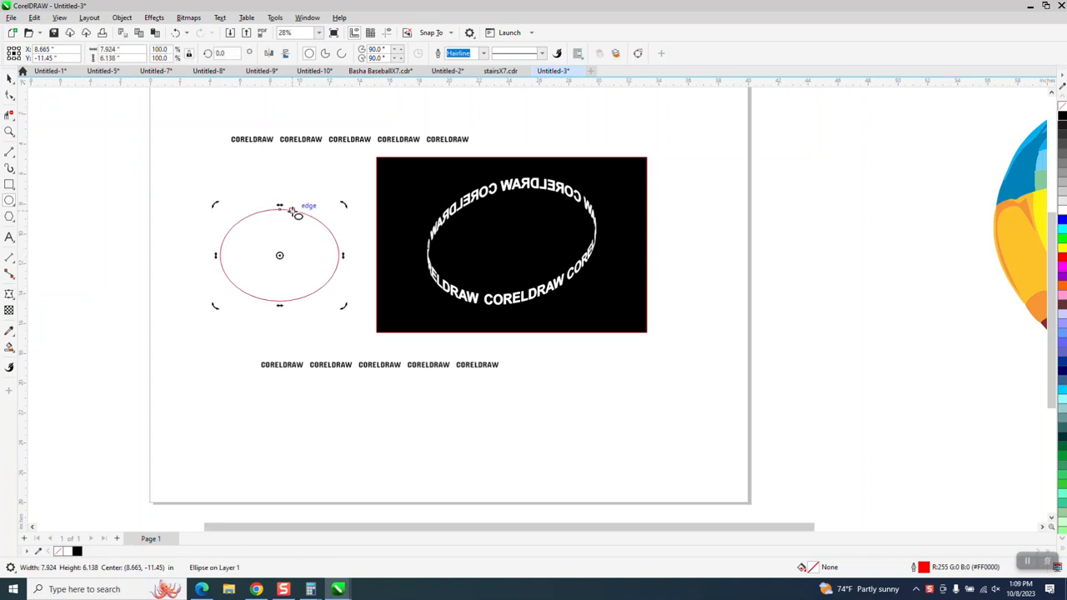
pyautogui.moveTo(285, 202); pyautogui.dragTo(266, 206)
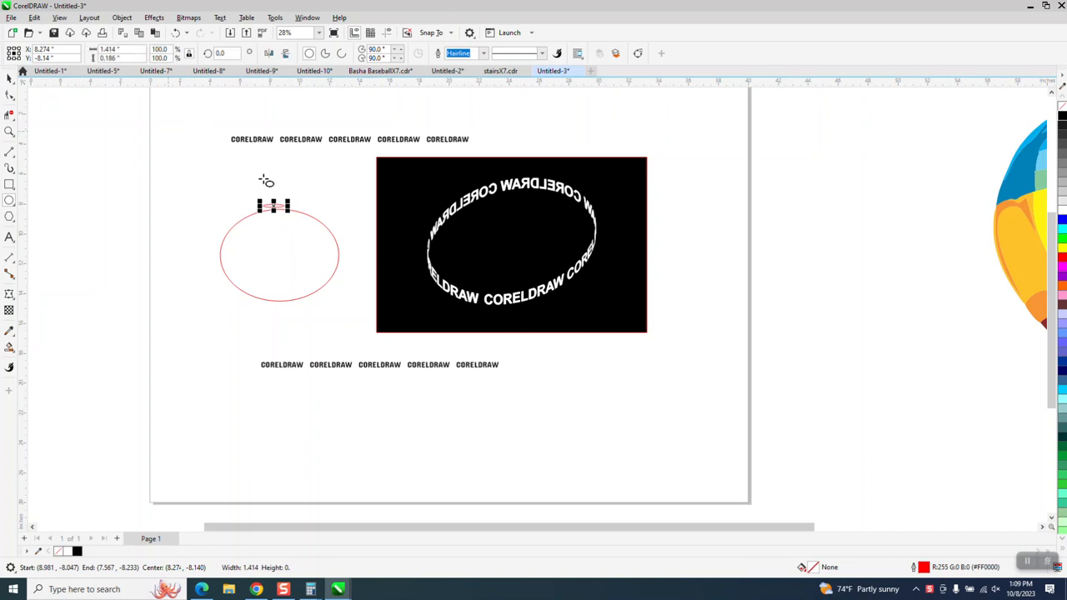
pyautogui.press('Delete')
# Step: Skew the new ellipse sideways and rotate it to an angle of about 31 degrees
pyautogui.click(15, 82)
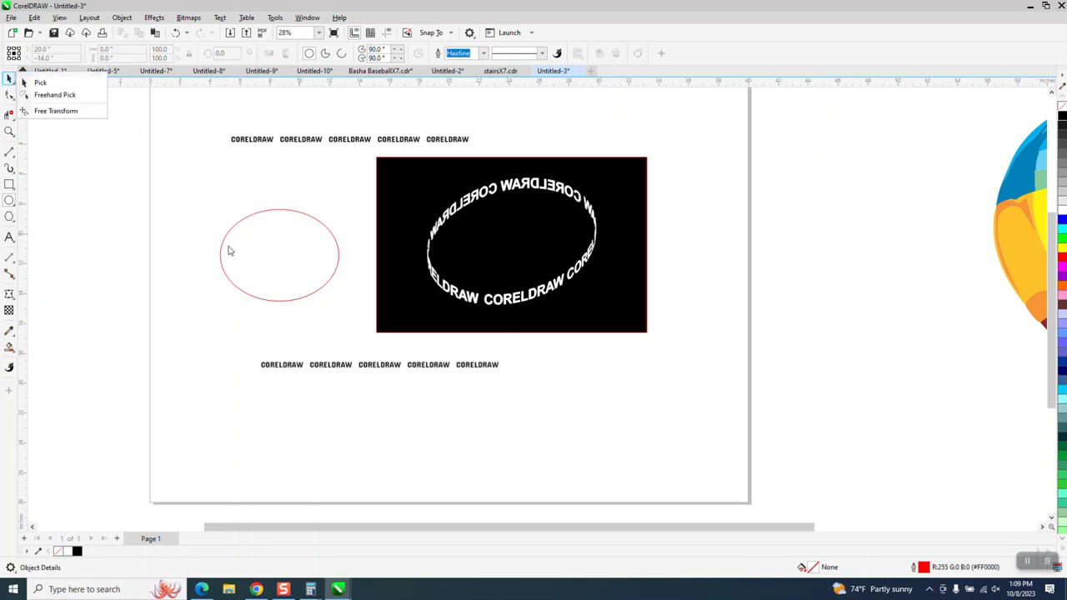
pyautogui.click(39, 82)
pyautogui.click(292, 214)
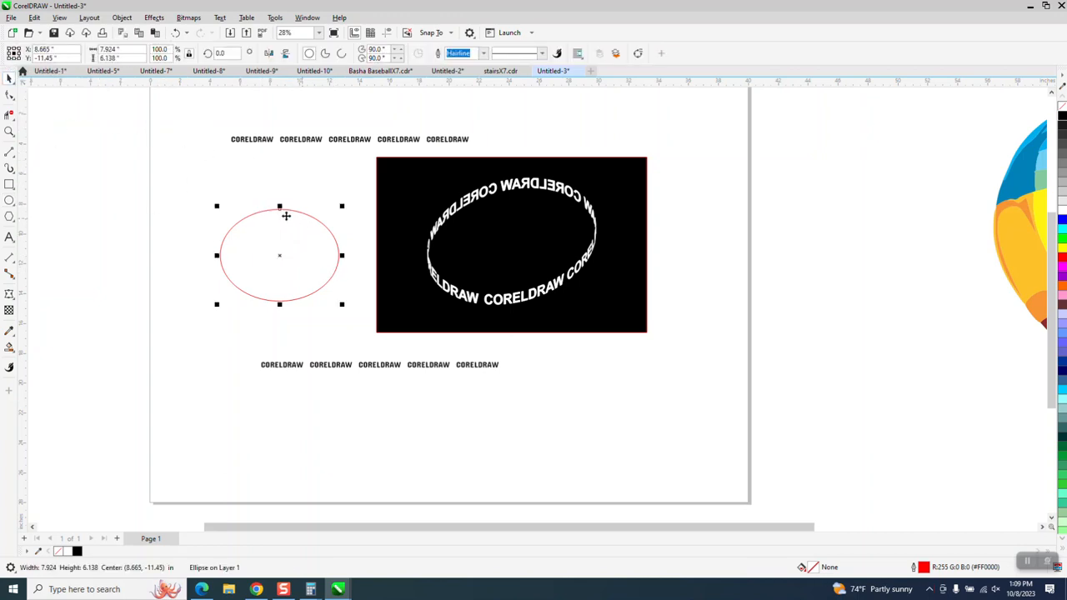
pyautogui.click(280, 250)
pyautogui.moveTo(280, 207); pyautogui.dragTo(252, 209)
pyautogui.moveTo(339, 299); pyautogui.dragTo(350, 285)
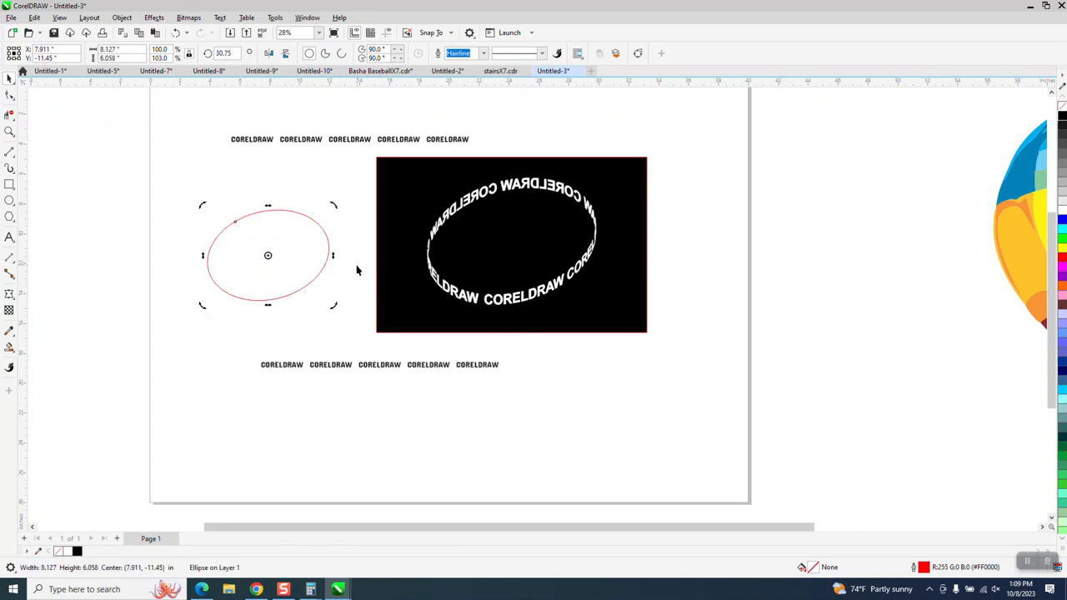
# Step: Convert the tilted ellipse to curves
pyautogui.scroll(-1, 357, 277)
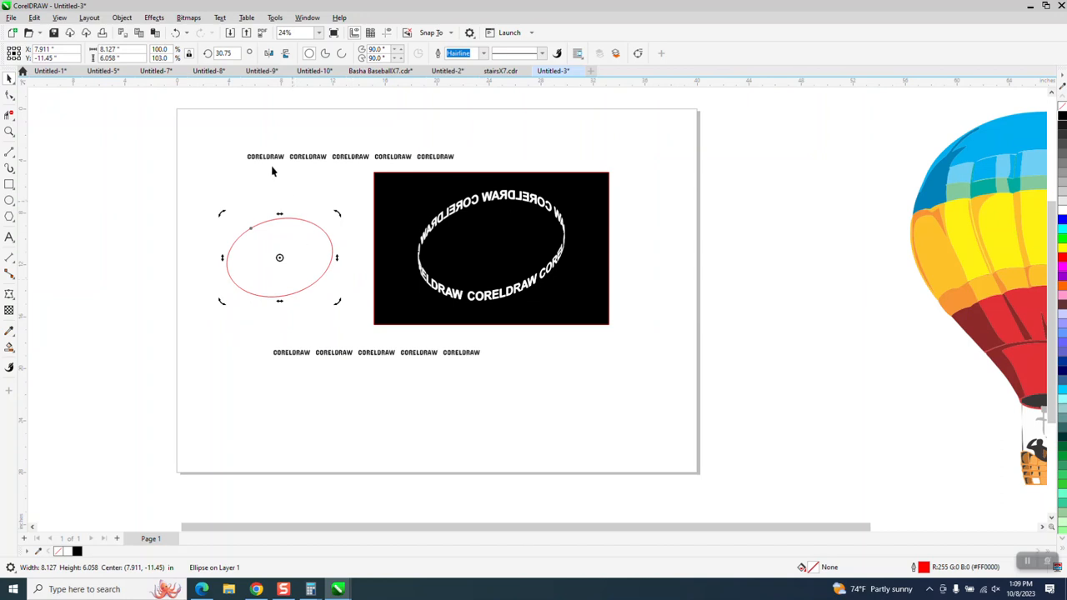
pyautogui.click(122, 17)
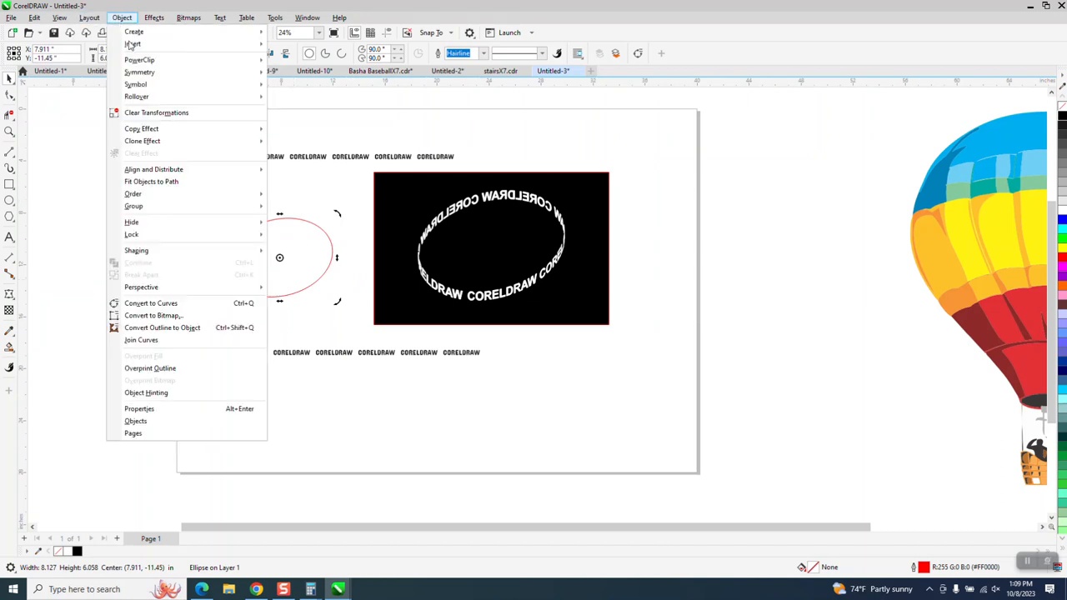
pyautogui.click(174, 304)
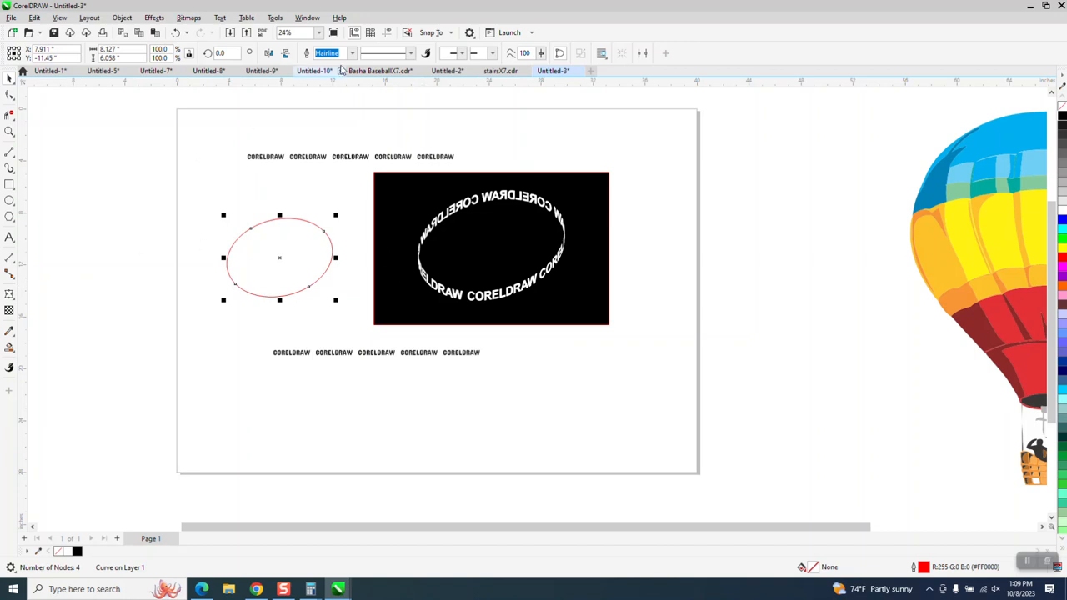
# Step: Open the Properties docker and check the curve length of the tilted ellipse
pyautogui.click(308, 17)
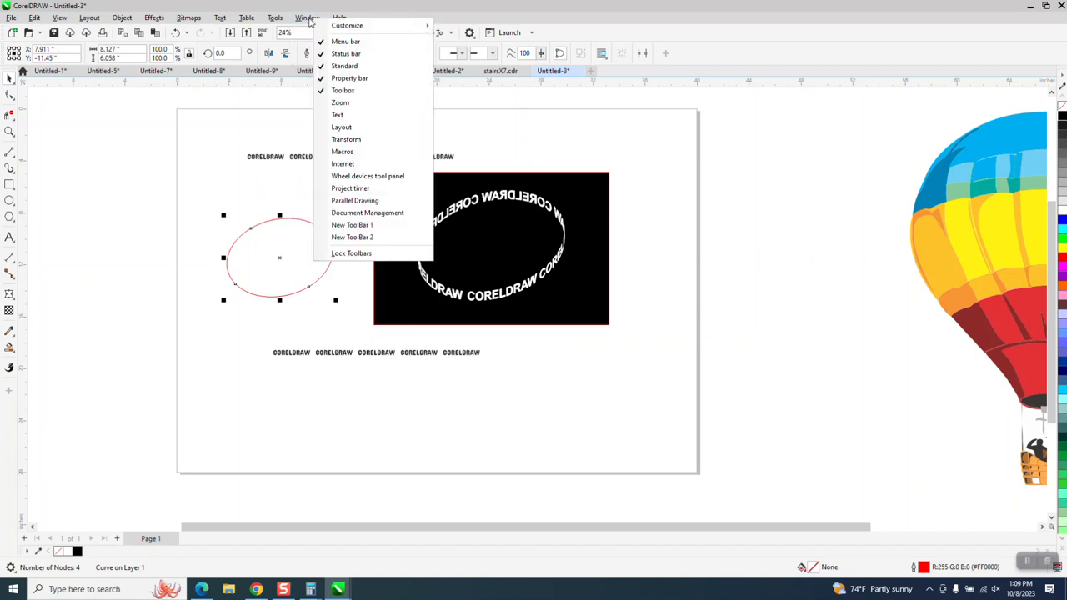
pyautogui.moveTo(350, 165)
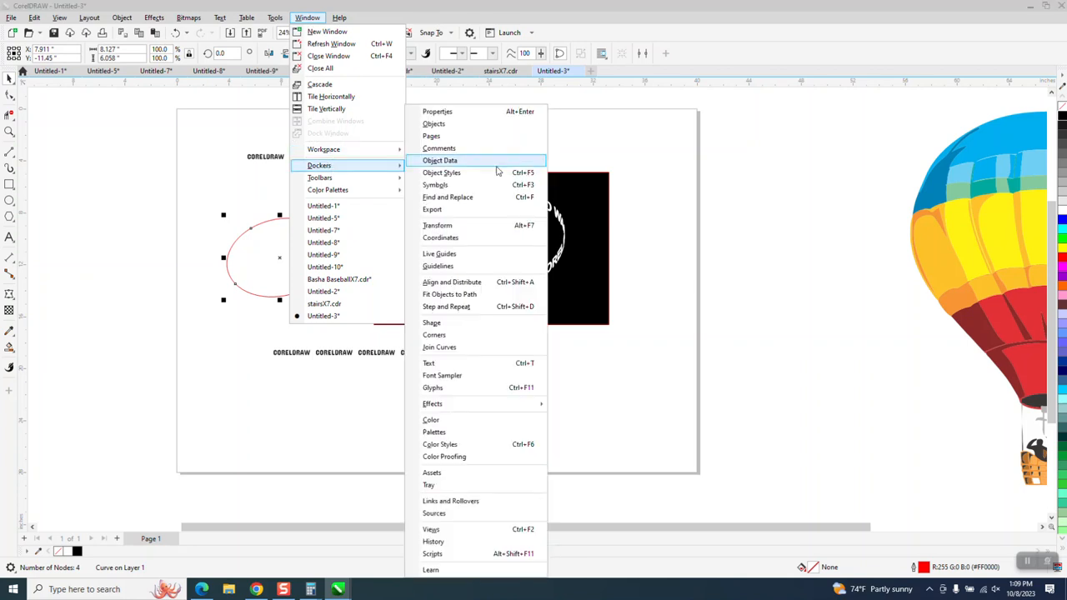
pyautogui.click(438, 115)
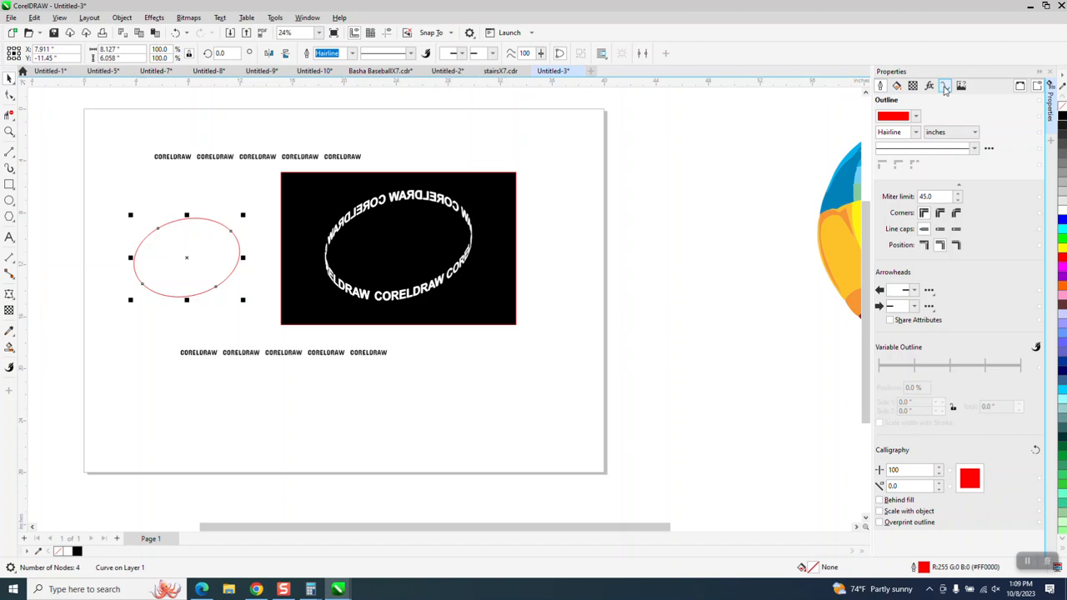
pyautogui.click(945, 87)
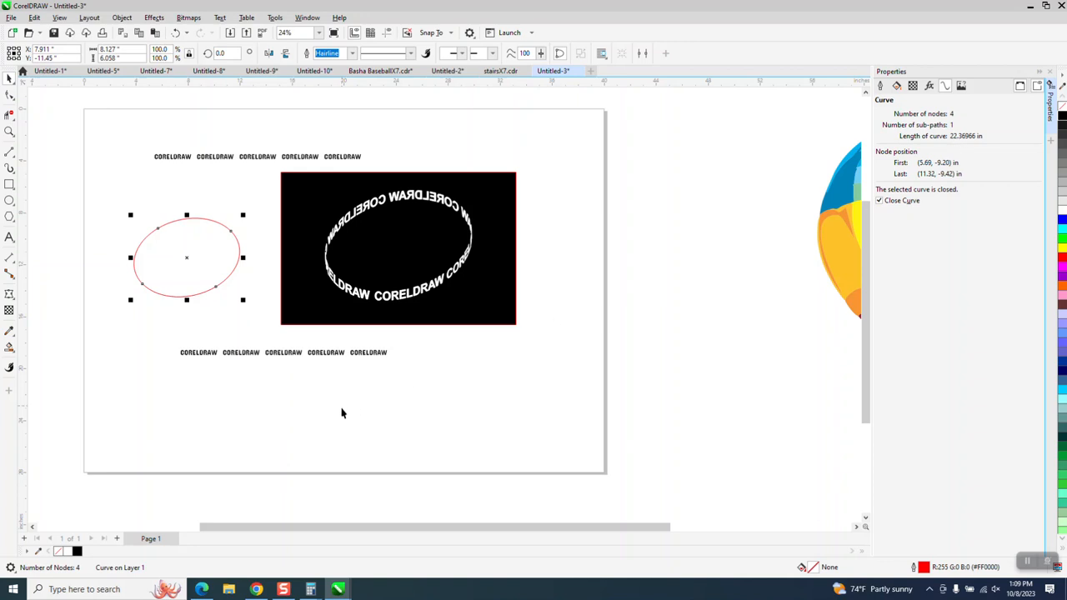
# Step: Scale the copied text row below the black rectangle proportionally to about 22.9 inches wide
pyautogui.click(372, 357)
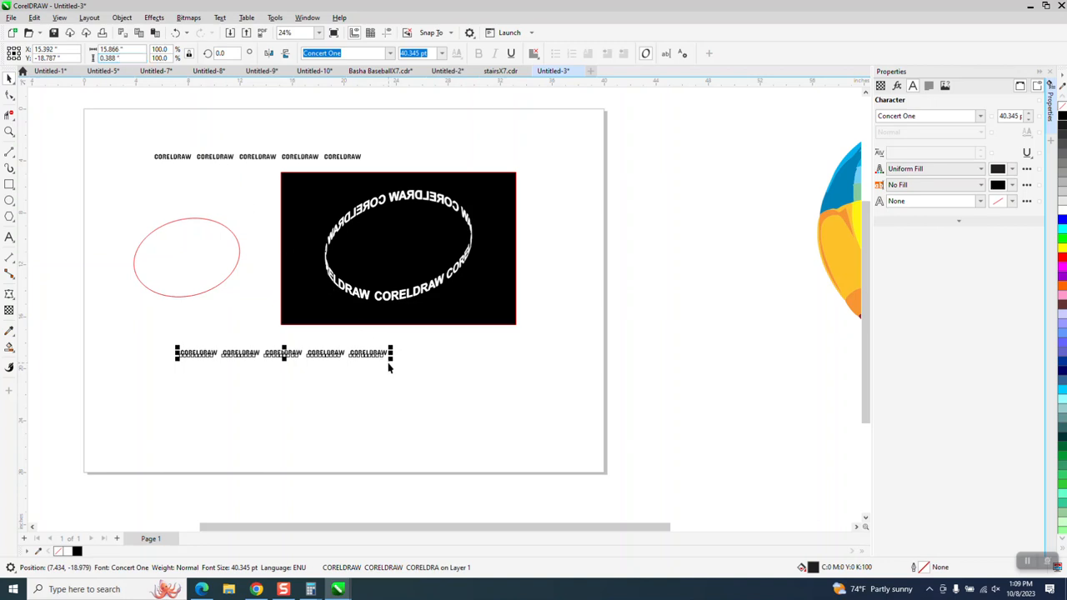
pyautogui.moveTo(390, 358); pyautogui.dragTo(481, 375)
pyautogui.rightClick(484, 376)
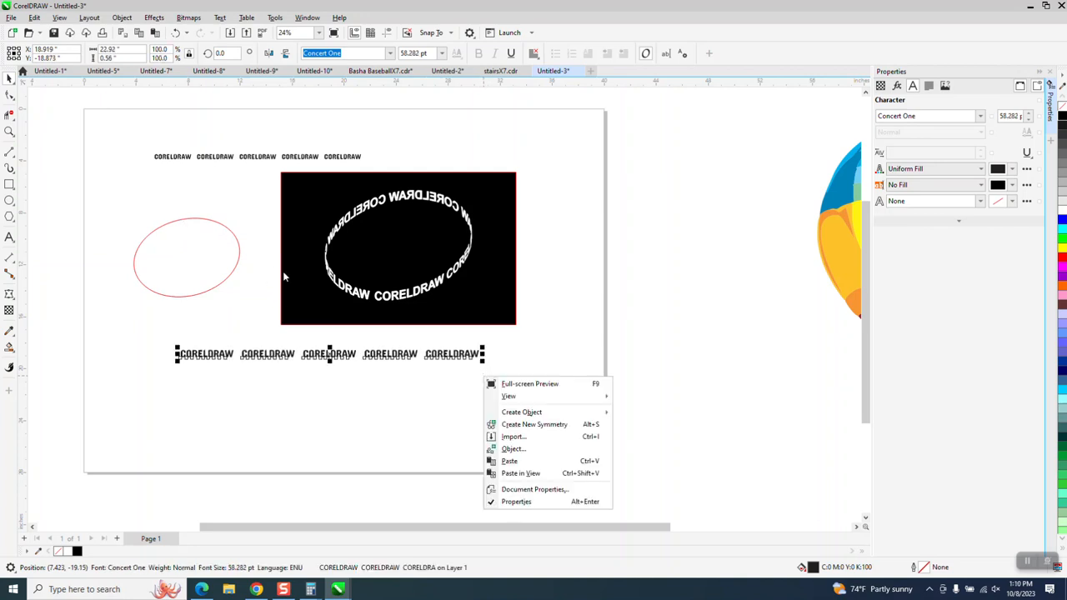
pyautogui.click(6, 76)
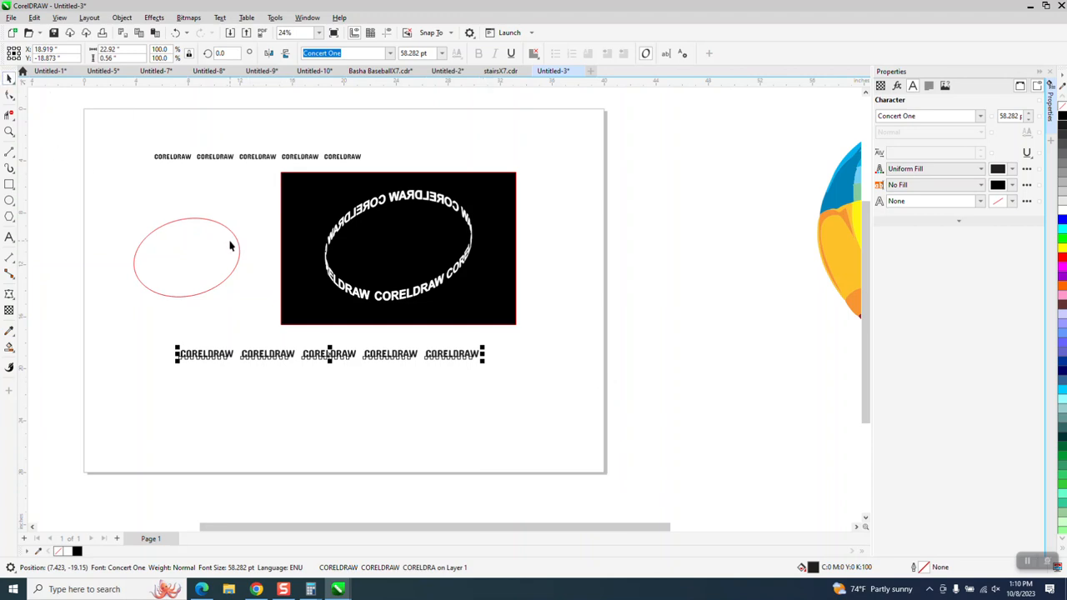
# Step: Move the tilted ellipse beneath the enlarged text row
pyautogui.scroll(-2, 295, 244)
pyautogui.moveTo(218, 246); pyautogui.dragTo(307, 345)
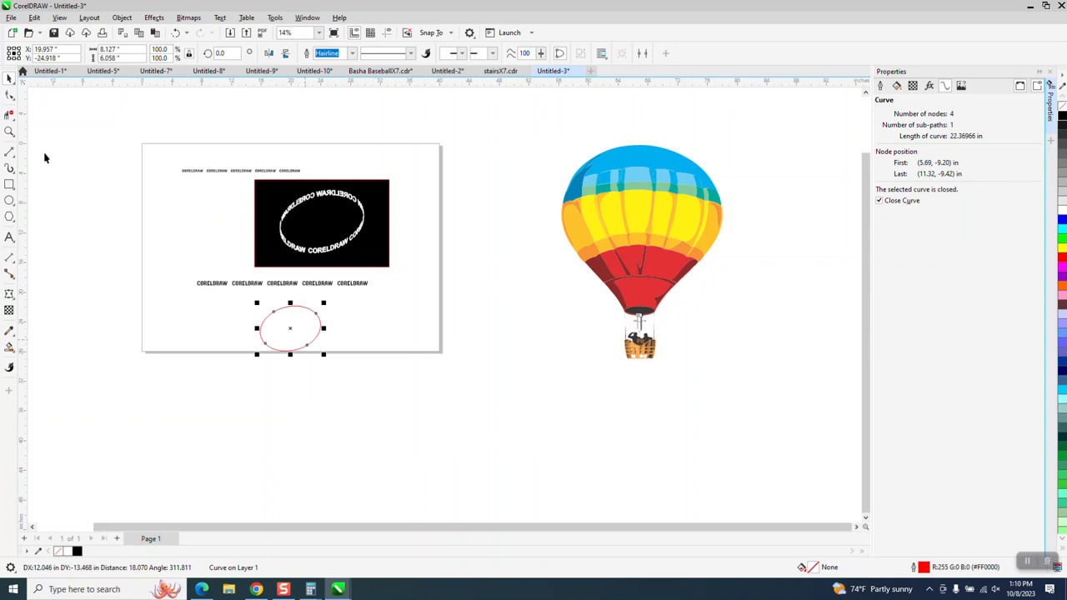
pyautogui.click(9, 132)
pyautogui.moveTo(179, 260); pyautogui.dragTo(464, 388)
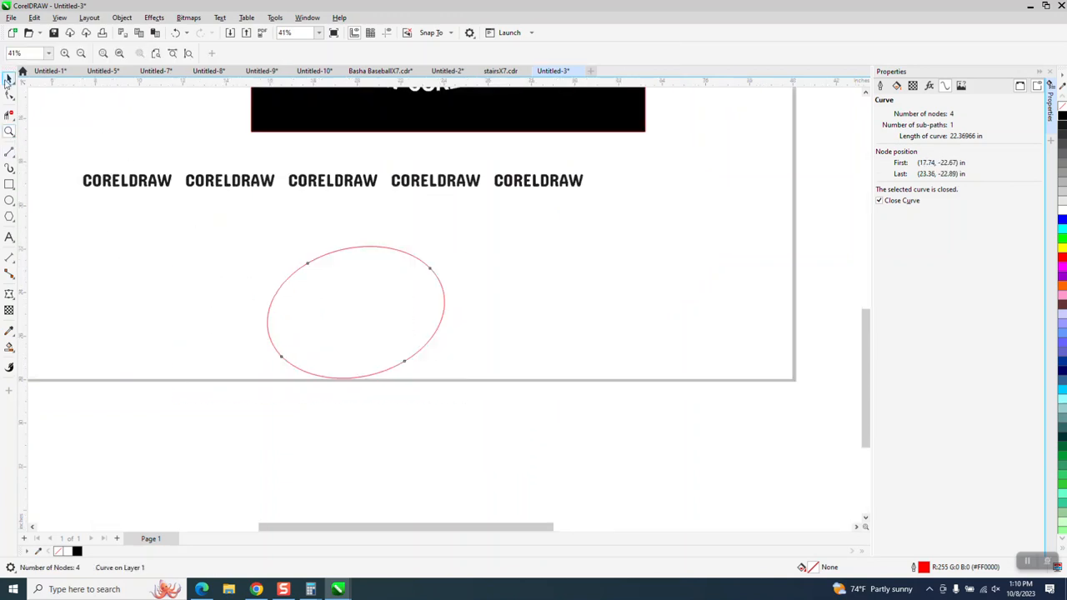
# Step: Mirror the enlarged CORELDRAW text row vertically
pyautogui.press('space')
pyautogui.click(258, 183)
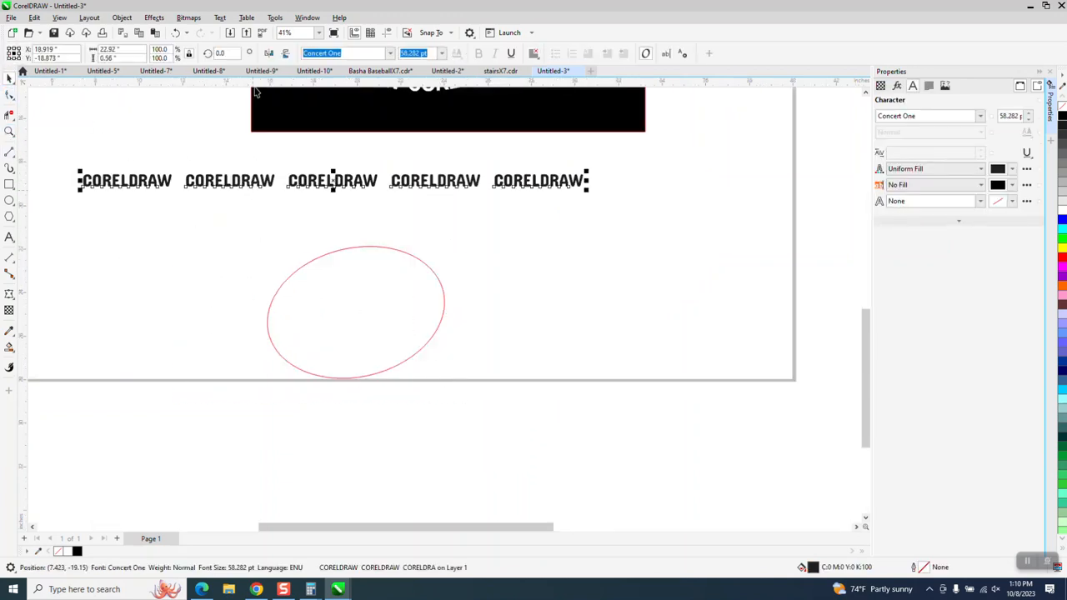
pyautogui.click(285, 54)
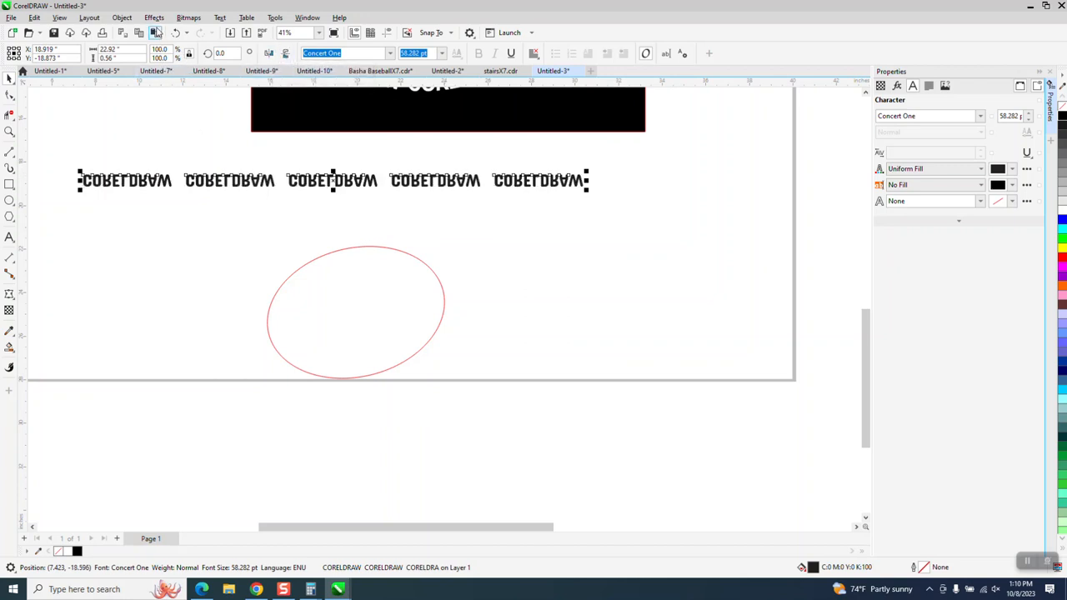
# Step: Fit the mirrored text to the ellipse path at a distance of about -0.25 inch from it
pyautogui.click(221, 18)
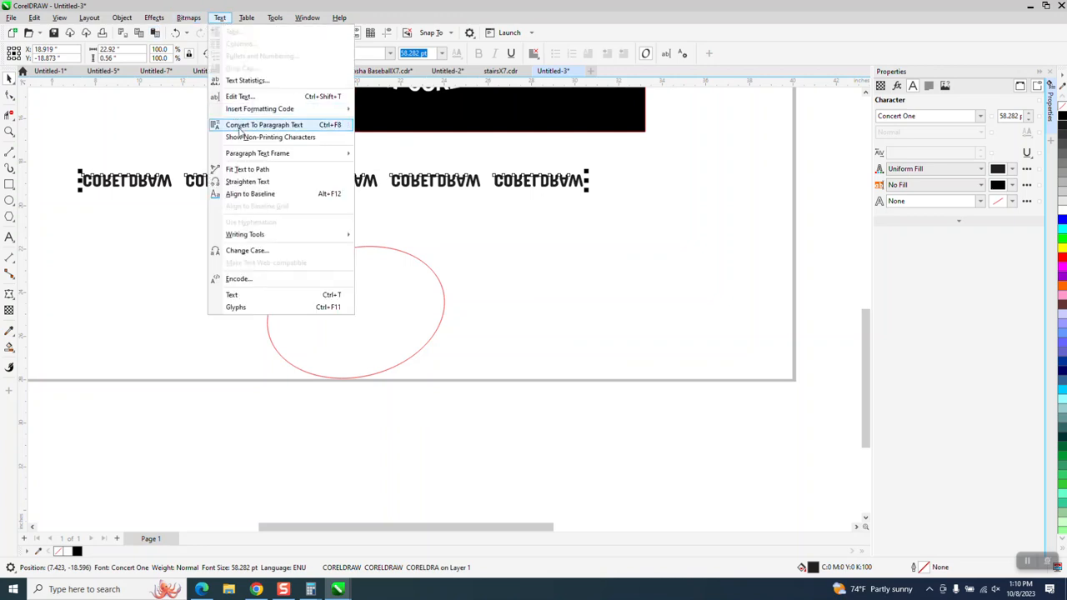
pyautogui.click(250, 174)
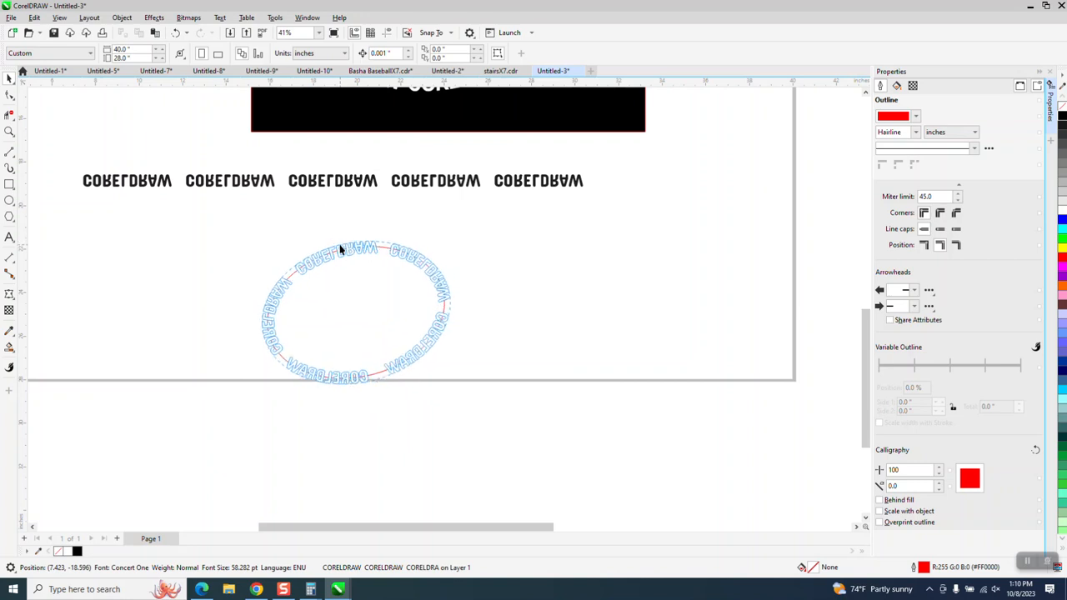
pyautogui.click(340, 249)
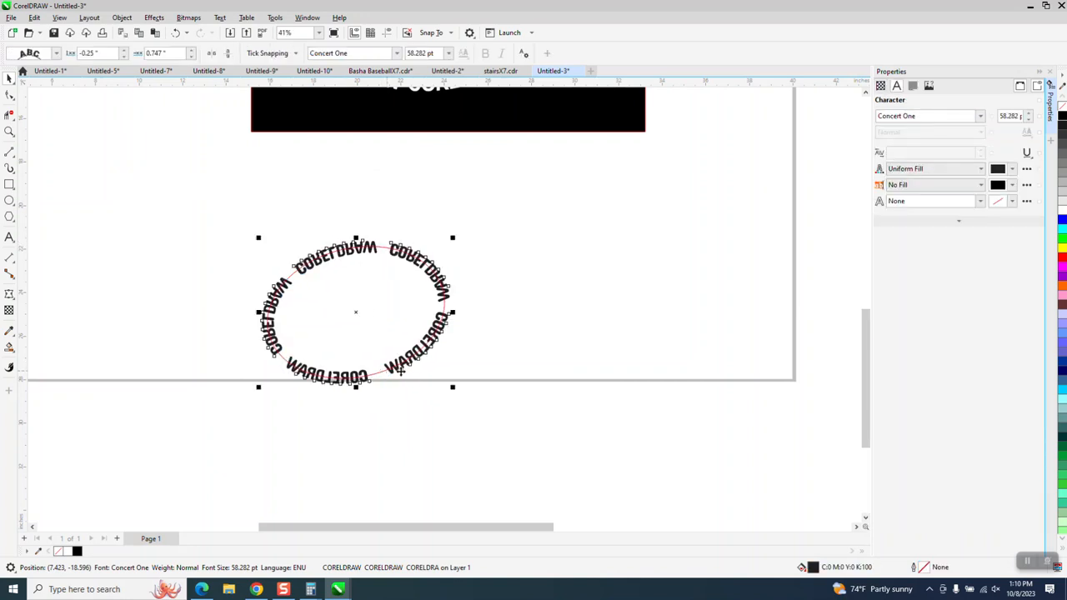
# Step: Mirror the text horizontally on its path and set its text orientation to the third style in the list
pyautogui.click(212, 55)
pyautogui.rightClick(236, 68)
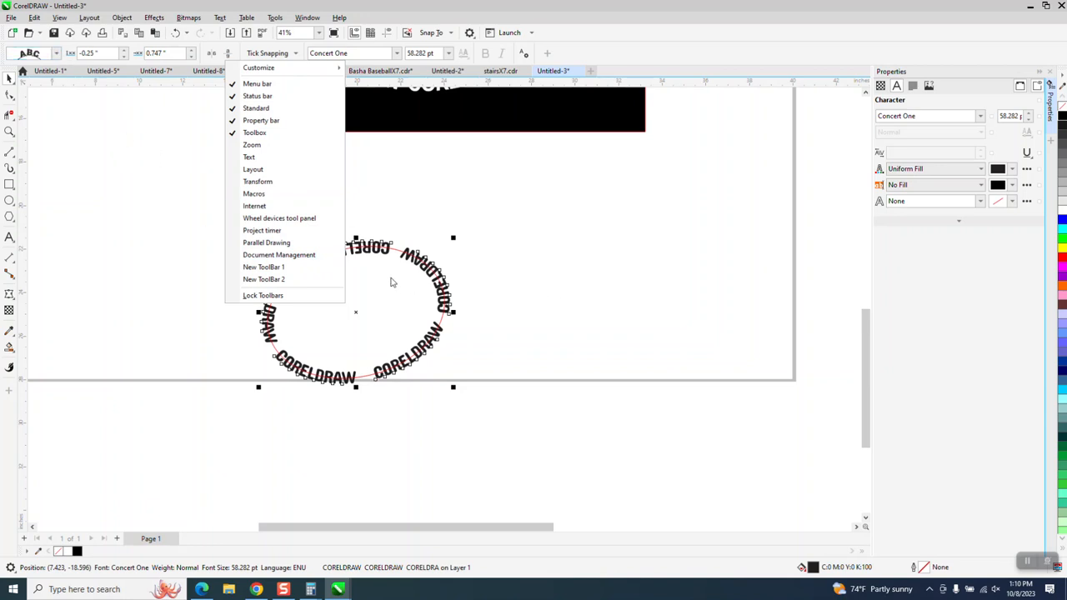
pyautogui.click(57, 53)
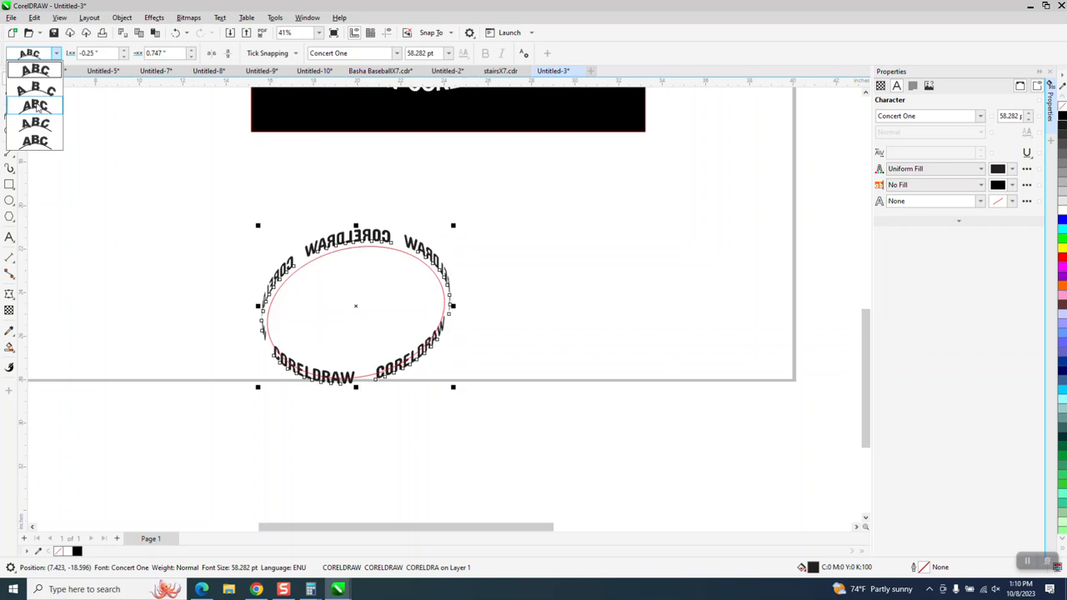
pyautogui.click(35, 106)
# Step: Try stretching only the text upward without selecting its ellipse, and undo the change
pyautogui.click(10, 131)
pyautogui.moveTo(546, 429); pyautogui.dragTo(546, 429)
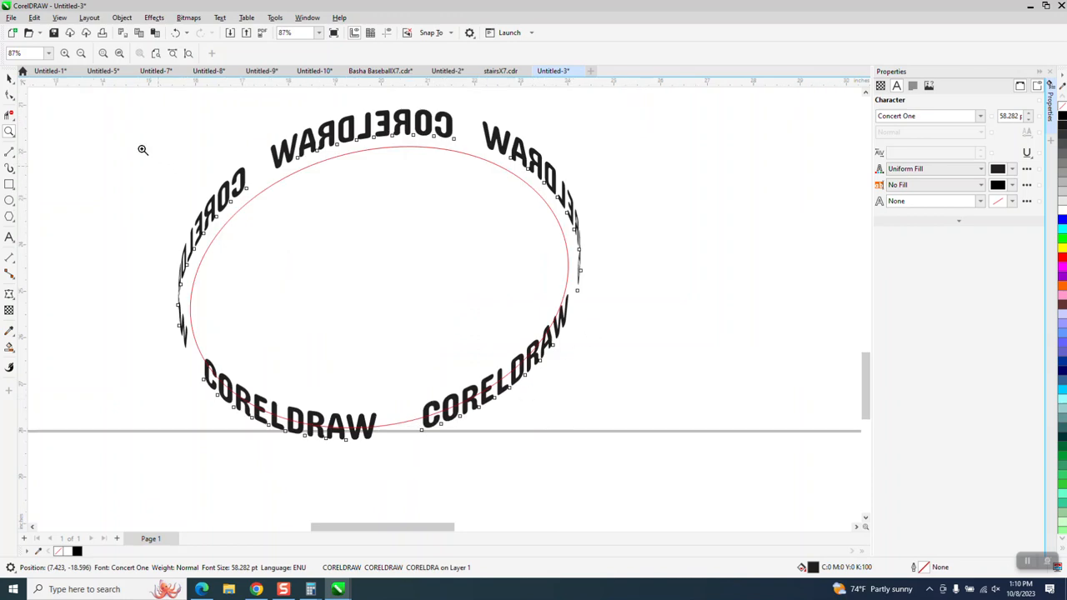
pyautogui.click(10, 77)
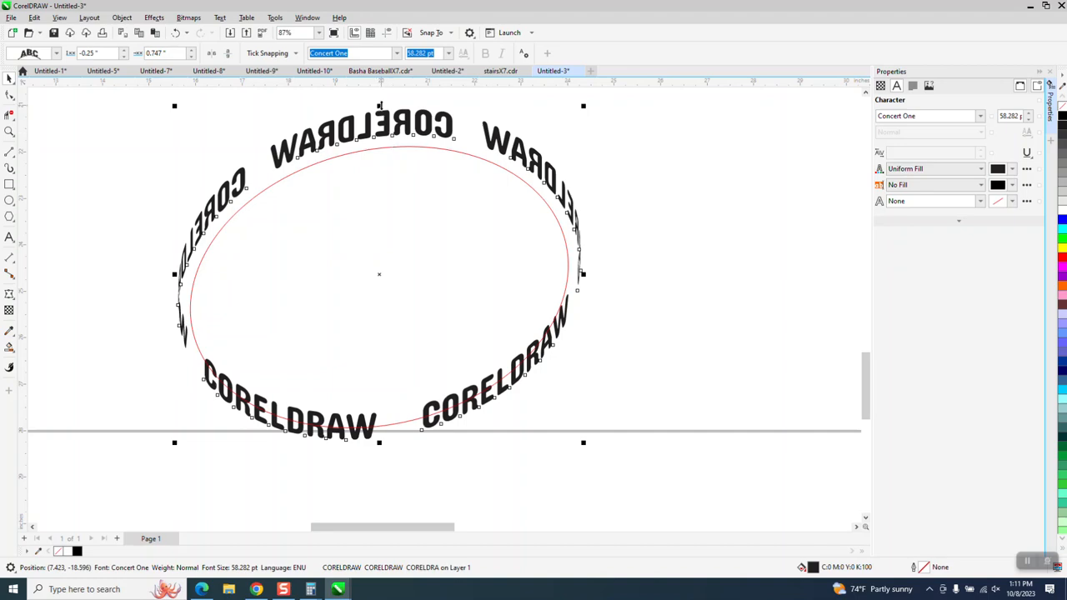
pyautogui.moveTo(379, 107); pyautogui.dragTo(430, 99)
pyautogui.click(546, 115)
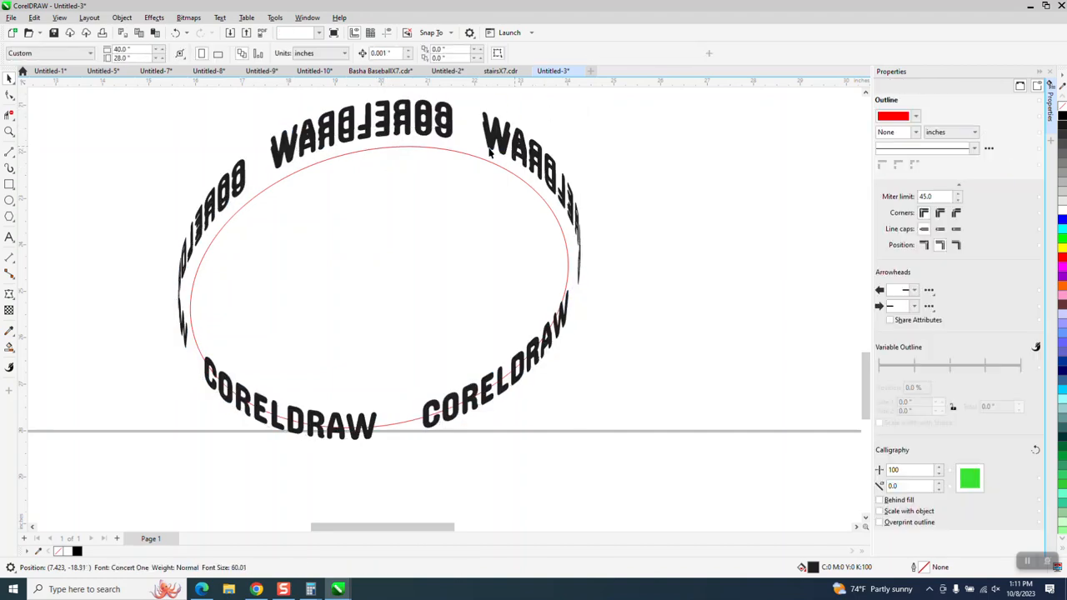
pyautogui.click(175, 32)
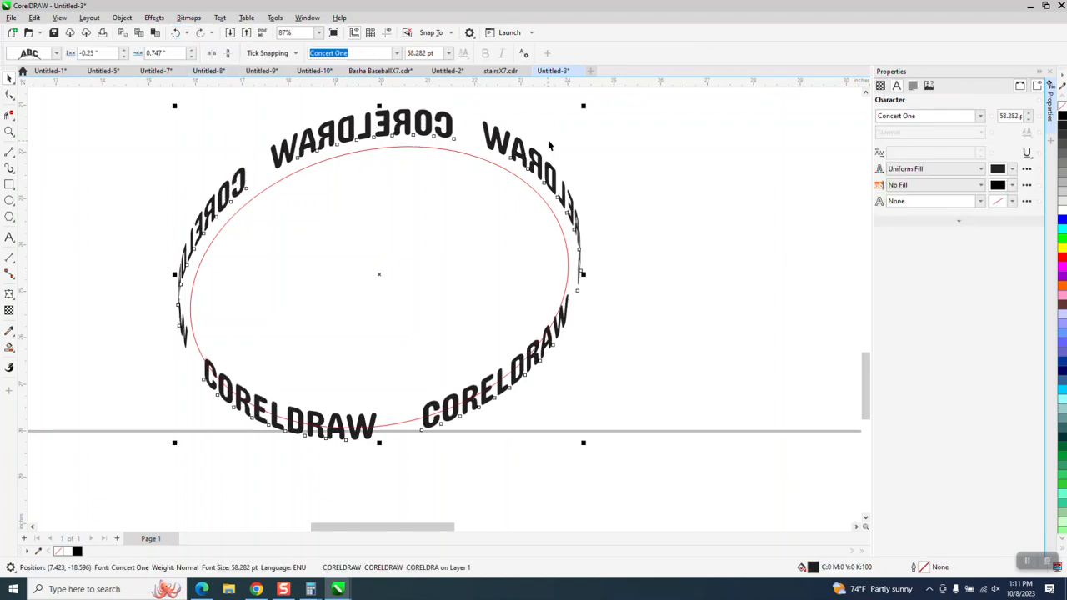
# Step: Select the text together with its ellipse path and scale both down to a font size of about 55.4 pt
pyautogui.click(493, 165)
pyautogui.click(491, 167)
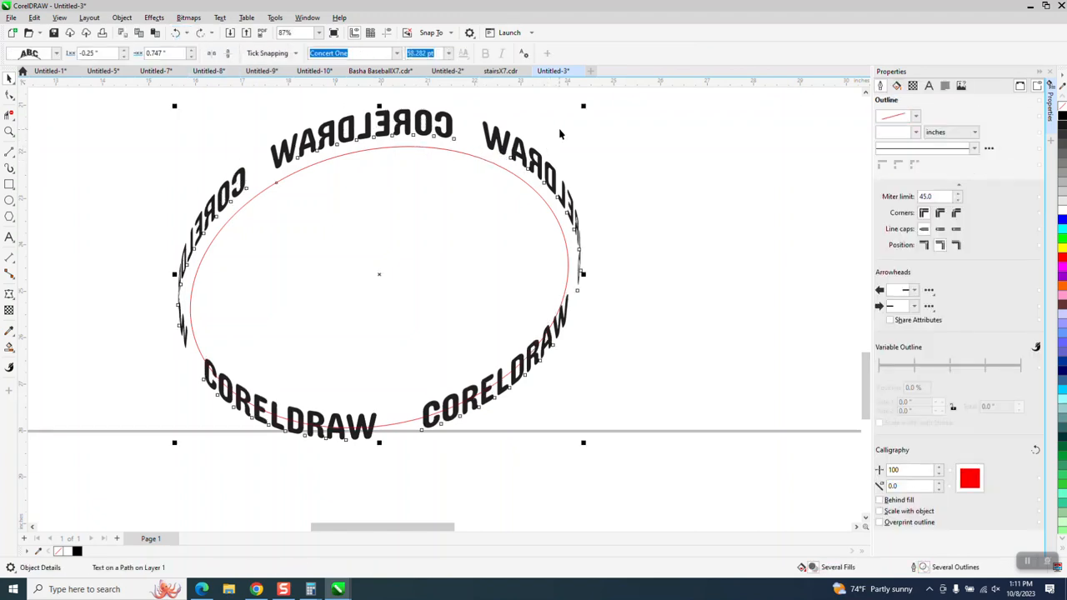
pyautogui.moveTo(583, 108); pyautogui.dragTo(563, 123)
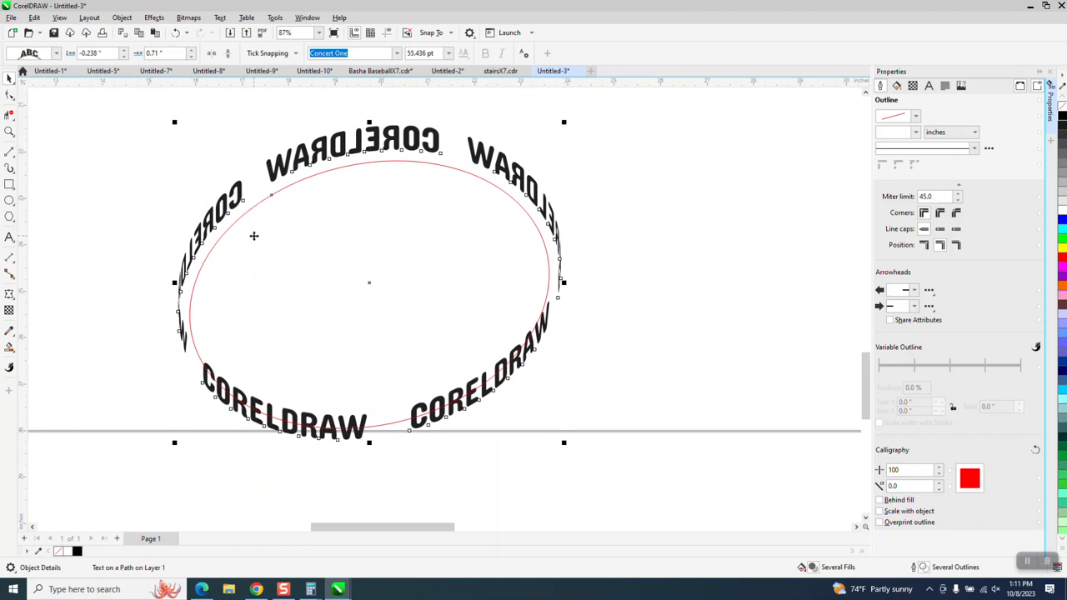
# Step: Tighten the character spacing of the text on the ellipse slightly with the Shape tool
pyautogui.click(9, 95)
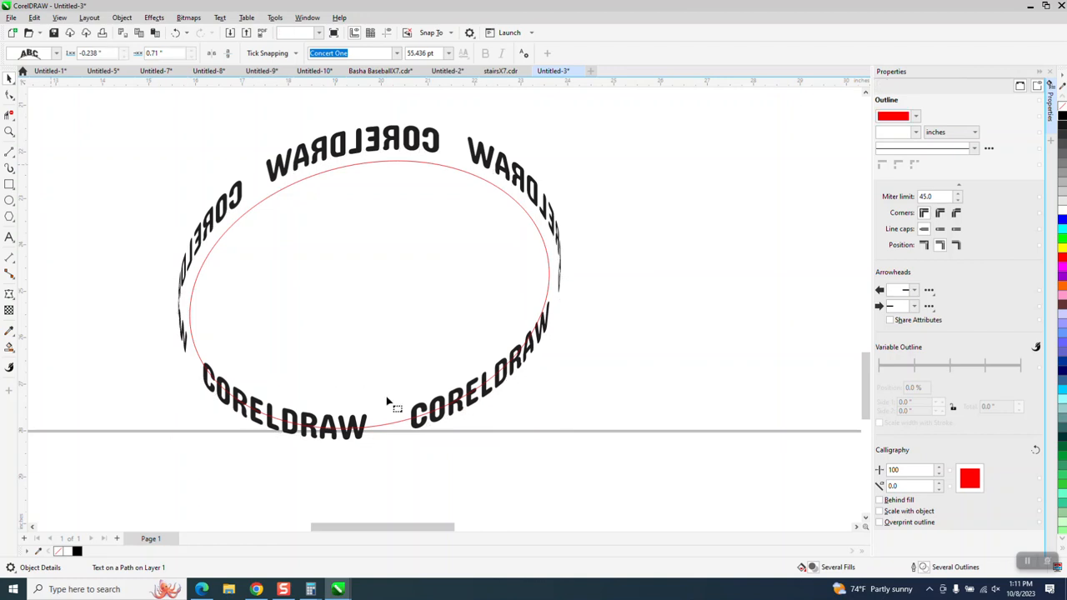
pyautogui.click(425, 421)
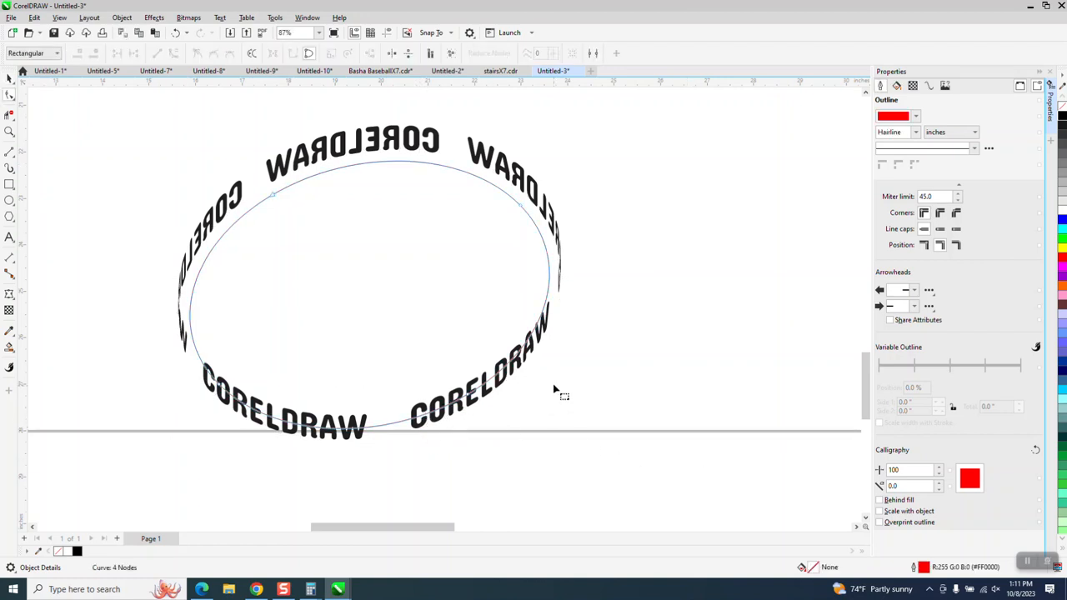
pyautogui.scroll(-3, 555, 408)
pyautogui.click(466, 424)
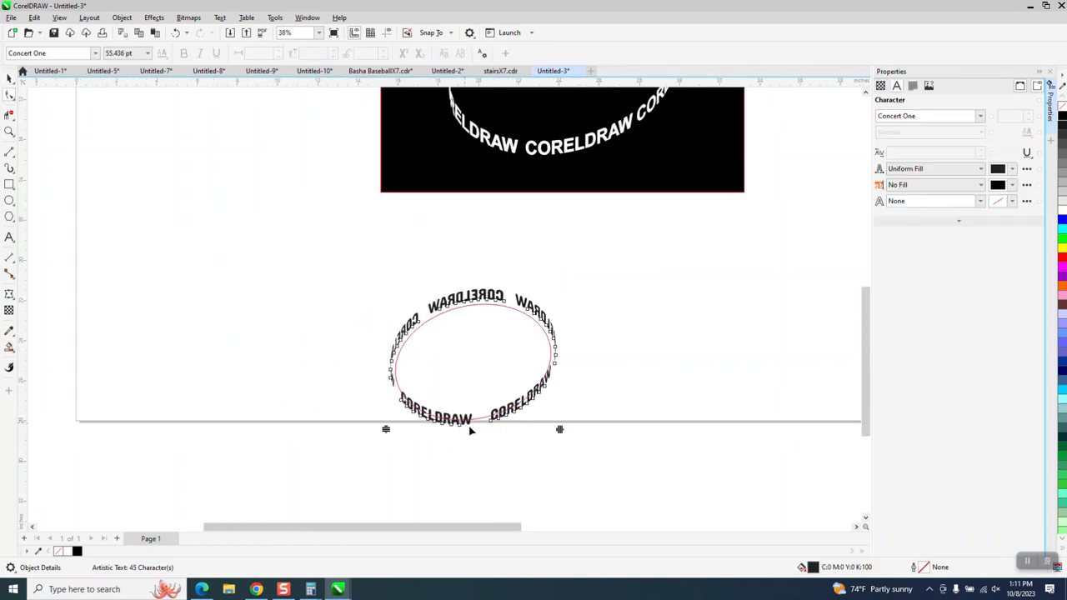
pyautogui.moveTo(559, 429)
pyautogui.mouseDown()
pyautogui.moveTo(575, 431)
pyautogui.moveTo(543, 431)
pyautogui.mouseUp()
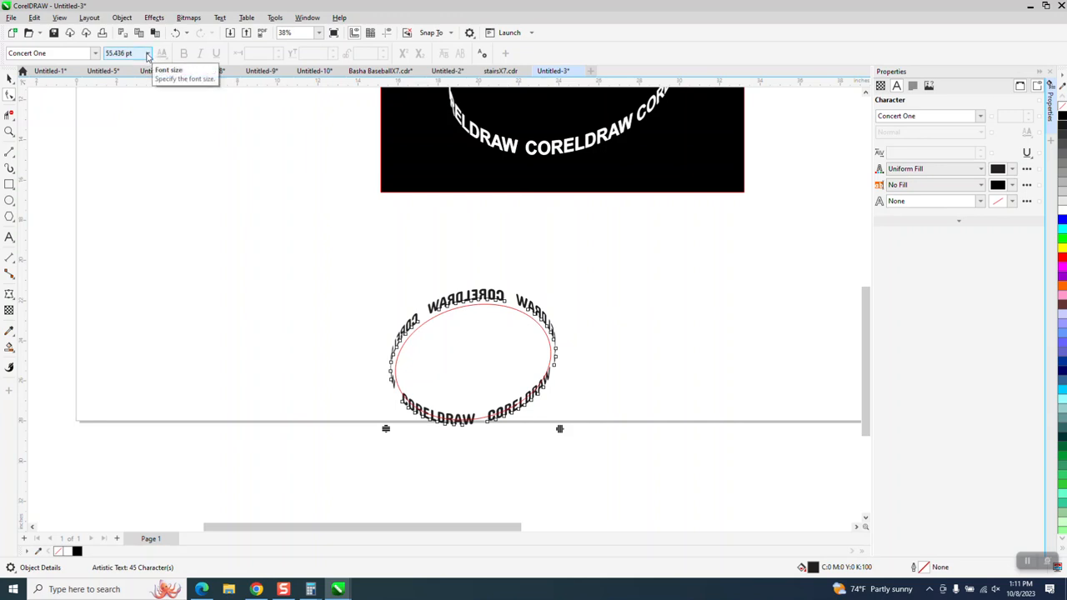
# Step: Select the text with its ellipse and set the text's offset along the path to -0.24 inch
pyautogui.click(11, 79)
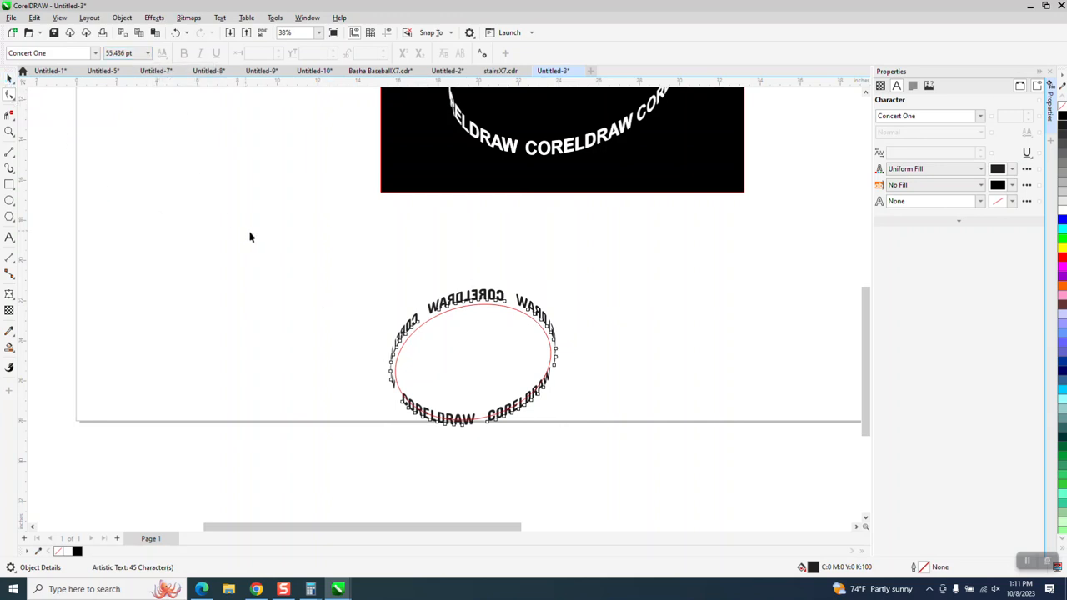
pyautogui.click(191, 56)
pyautogui.click(191, 55)
pyautogui.click(191, 55)
pyautogui.click(191, 56)
pyautogui.click(191, 55)
pyautogui.click(190, 56)
pyautogui.click(191, 56)
pyautogui.click(191, 55)
pyautogui.click(191, 55)
pyautogui.click(191, 56)
pyautogui.click(190, 55)
pyautogui.click(190, 56)
pyautogui.click(191, 56)
pyautogui.click(191, 56)
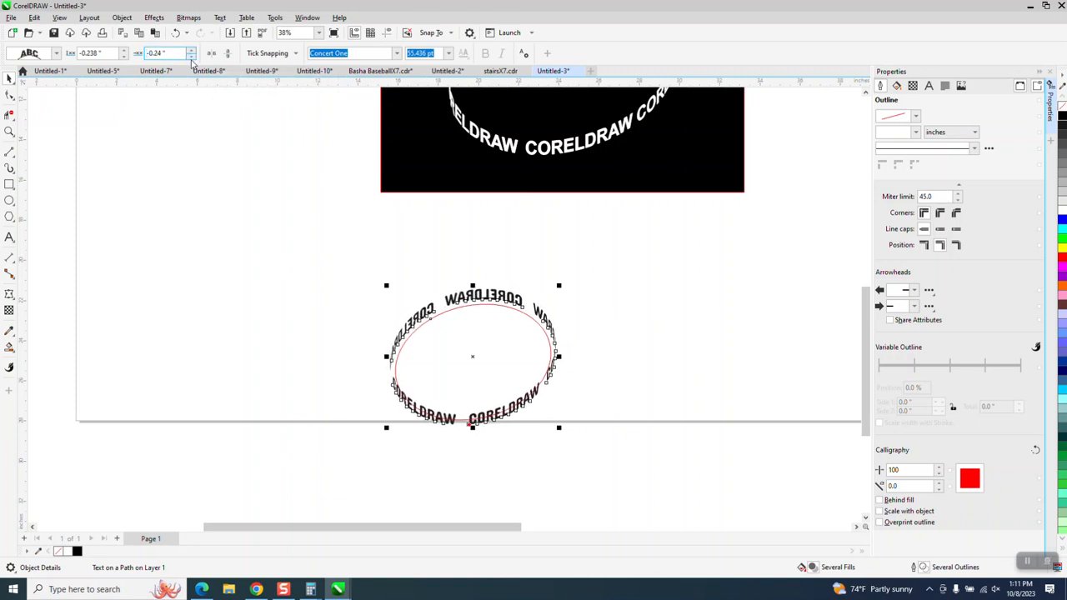
# Step: Try a distance of -0.338 inch between text and path, and restore the distance to -0.238 inch
pyautogui.click(124, 57)
pyautogui.click(124, 56)
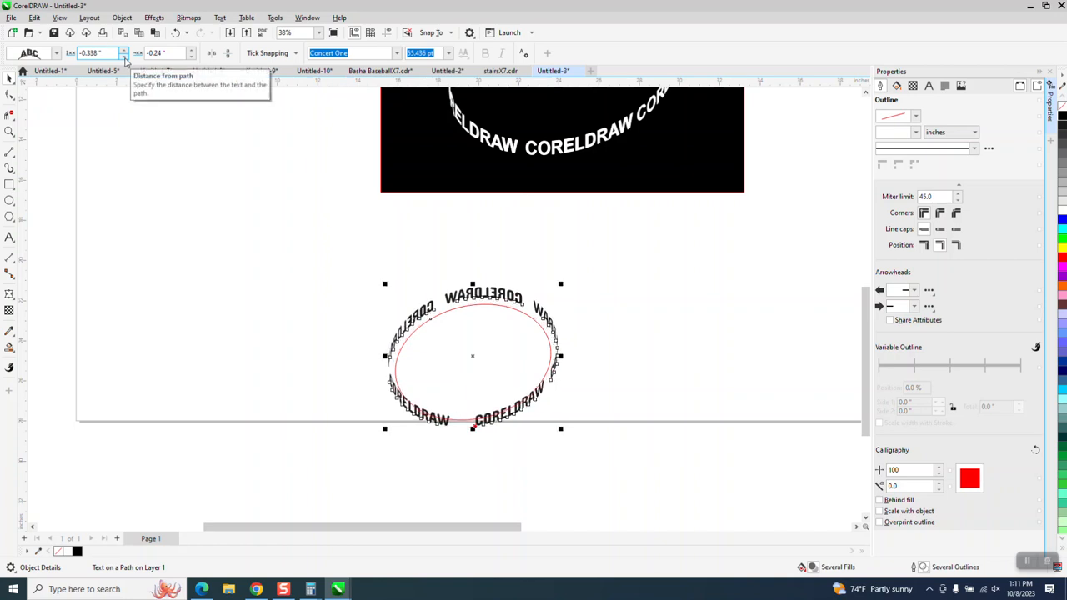
pyautogui.click(124, 51)
pyautogui.click(125, 51)
pyautogui.click(124, 51)
pyautogui.click(124, 56)
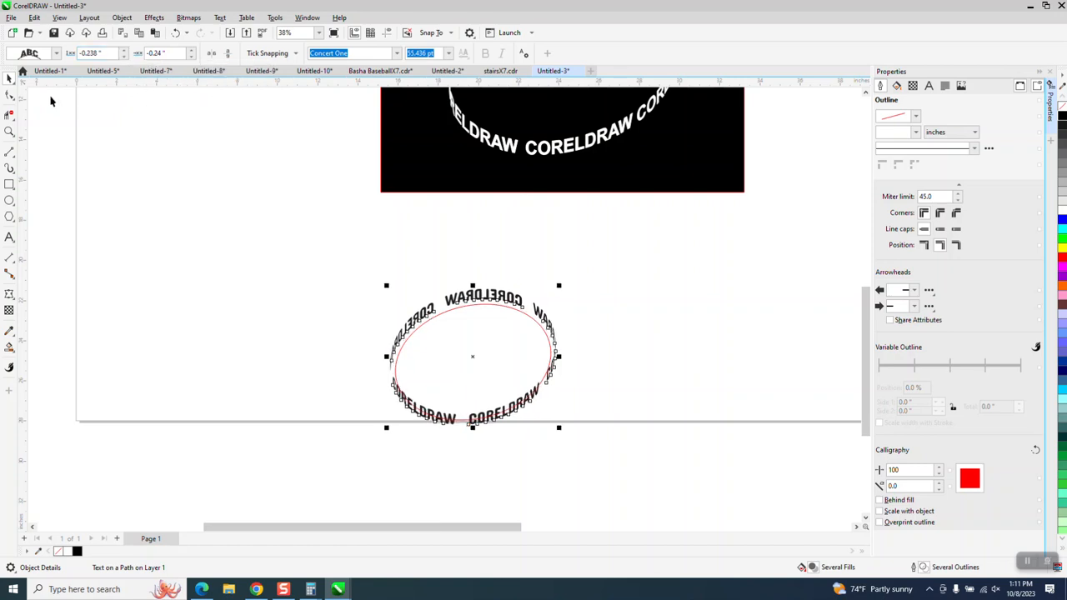
# Step: Break the text apart from its ellipse path and move the red ellipse about 9.63 inches right and 2.49 inches down
pyautogui.click(9, 131)
pyautogui.moveTo(393, 383); pyautogui.dragTo(654, 482)
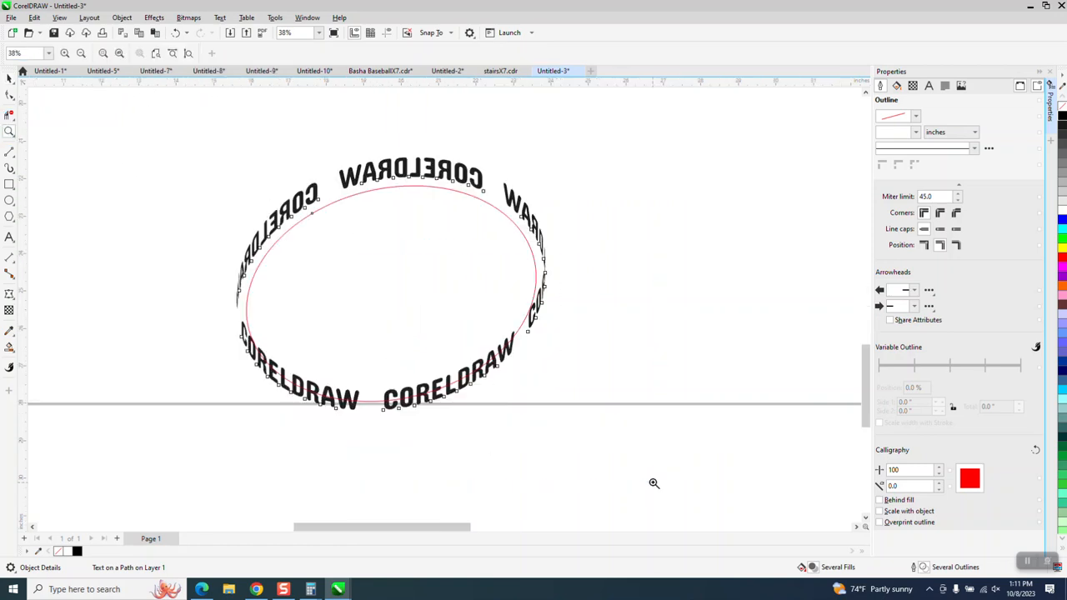
pyautogui.click(9, 77)
pyautogui.moveTo(143, 122); pyautogui.dragTo(740, 495)
pyautogui.click(122, 18)
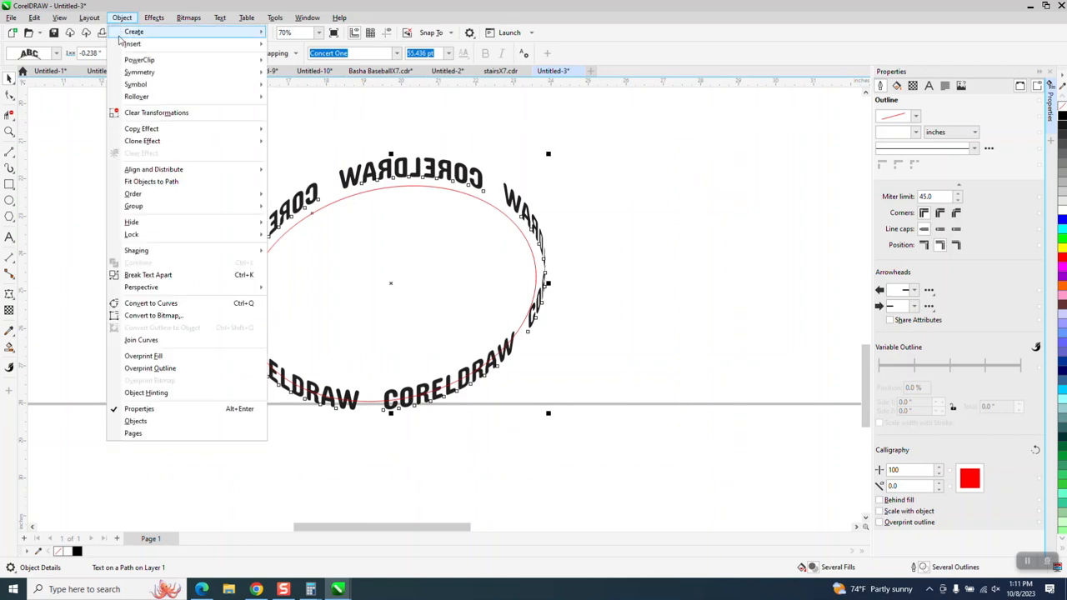
pyautogui.click(166, 275)
pyautogui.click(278, 245)
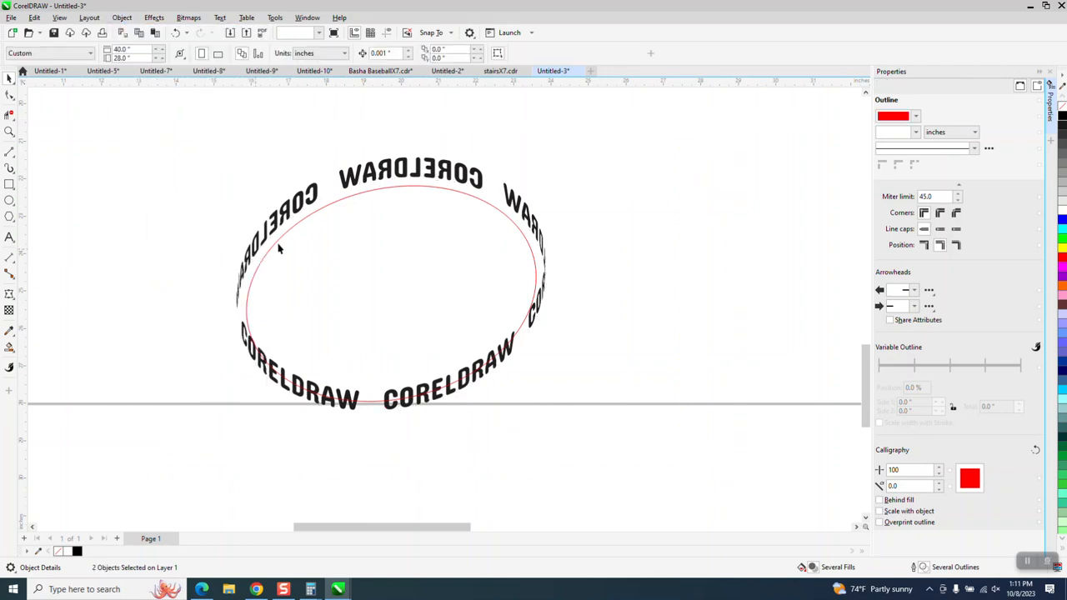
pyautogui.moveTo(278, 245); pyautogui.dragTo(650, 341)
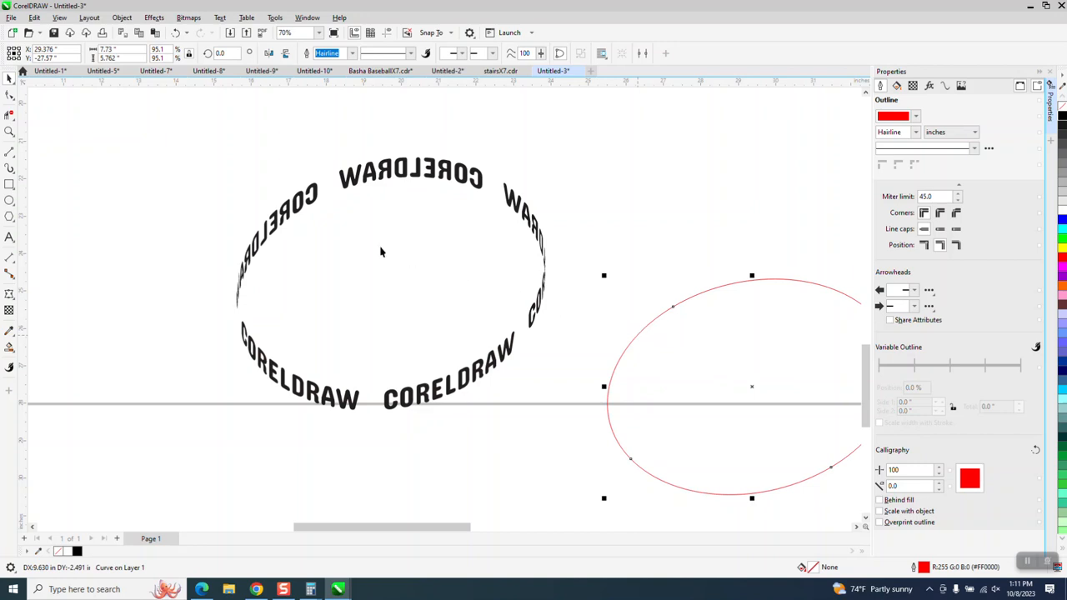
# Step: Move the text ring to the empty area below the page and fill it with very light grey
pyautogui.scroll(-3, 341, 241)
pyautogui.scroll(-4, 355, 241)
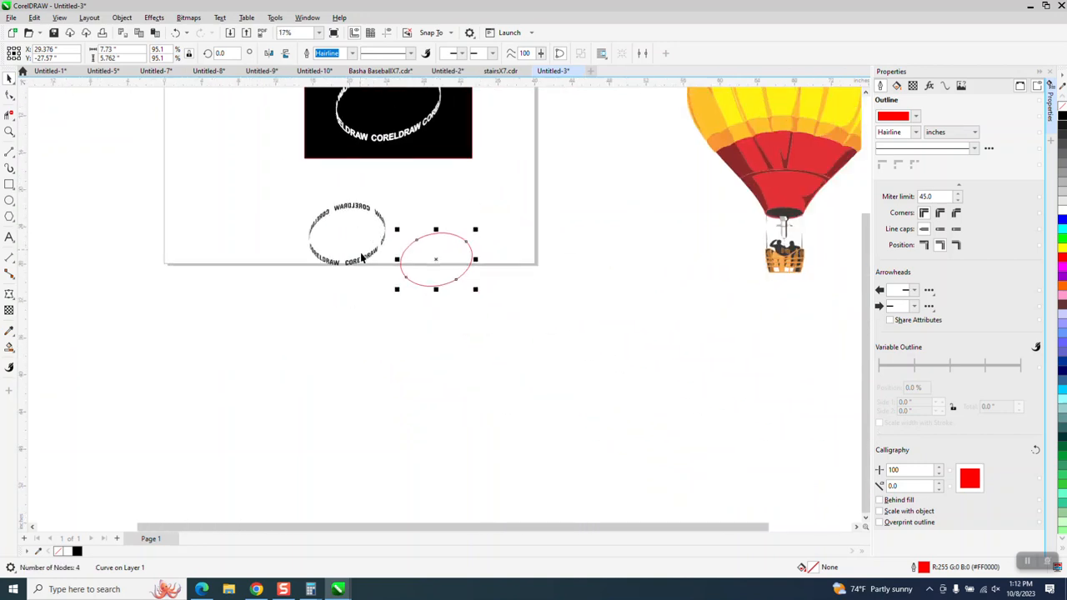
pyautogui.moveTo(363, 260); pyautogui.dragTo(290, 407)
pyautogui.click(1062, 212)
# Step: Draw a rectangle about 24.14 by 11.53 inches over the text ring and fill it with black
pyautogui.click(9, 185)
pyautogui.moveTo(207, 320); pyautogui.dragTo(431, 429)
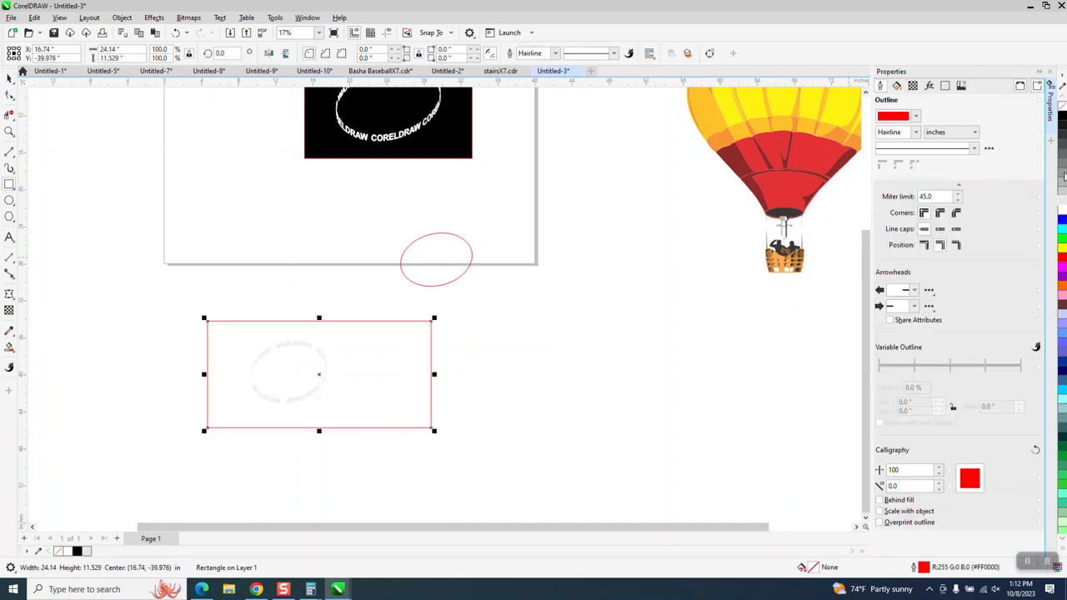
pyautogui.click(1062, 121)
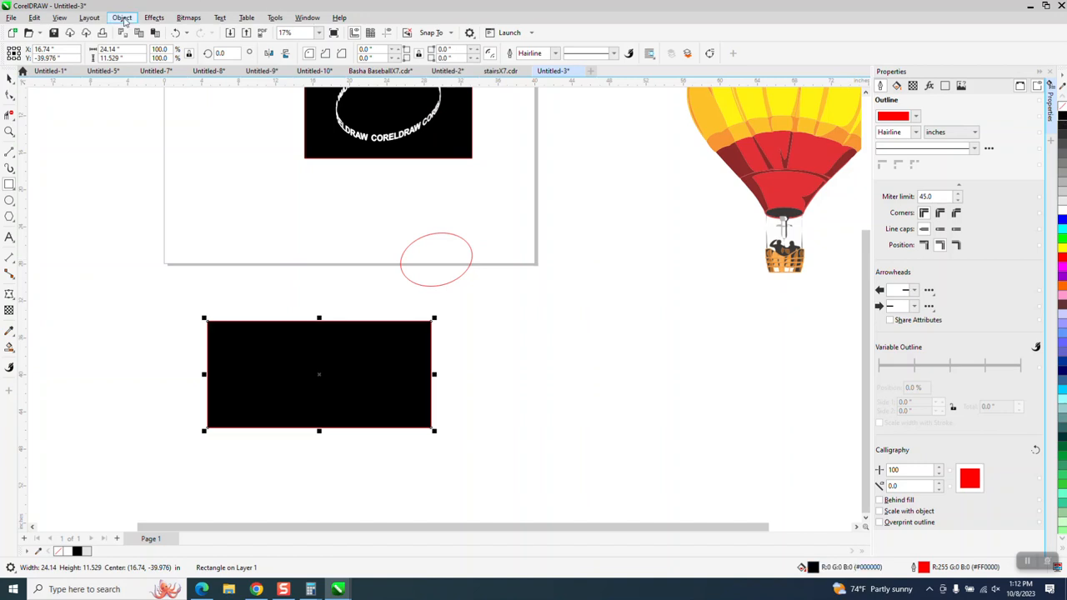
# Step: Send the black rectangle to the back of the page, behind the light text ring
pyautogui.click(122, 18)
pyautogui.moveTo(147, 193)
pyautogui.click(289, 208)
pyautogui.click(9, 131)
pyautogui.moveTo(226, 315); pyautogui.dragTo(403, 406)
pyautogui.scroll(-1, 397, 369)
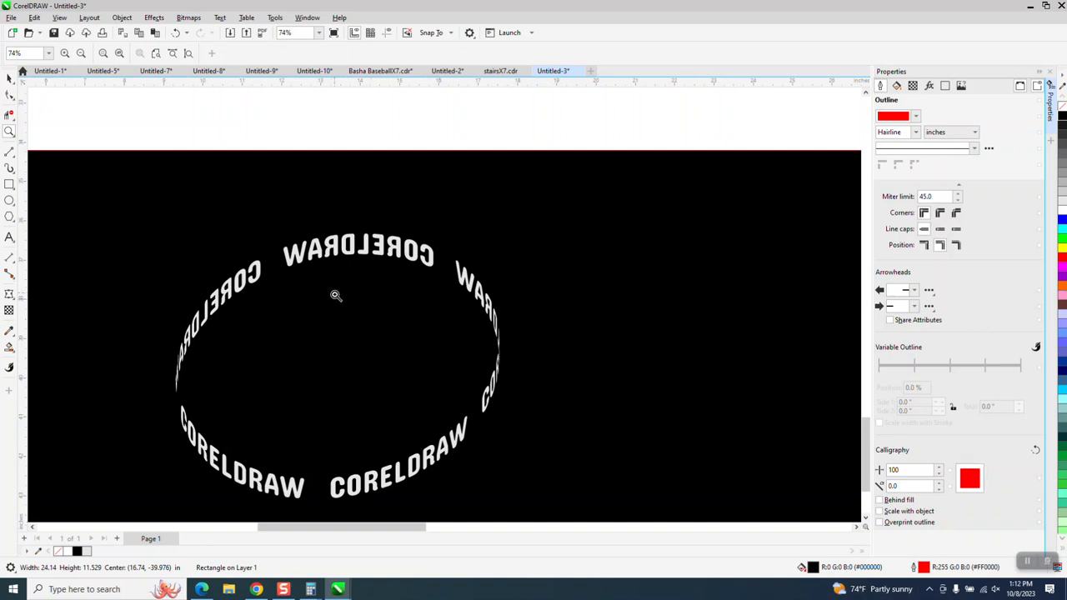
pyautogui.scroll(-1, 325, 297)
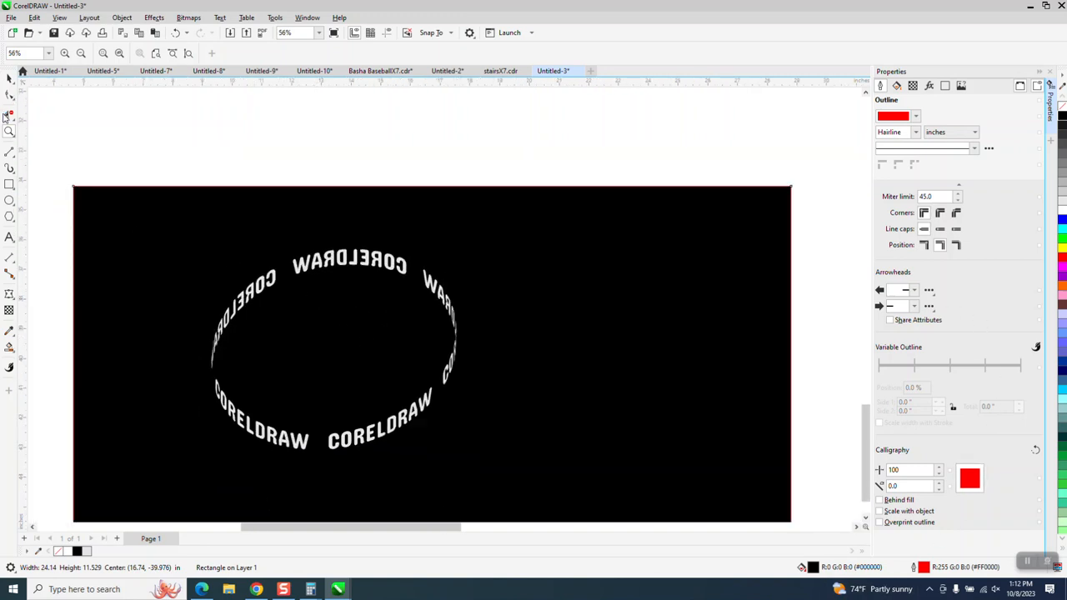
pyautogui.scroll(-1, 272, 274)
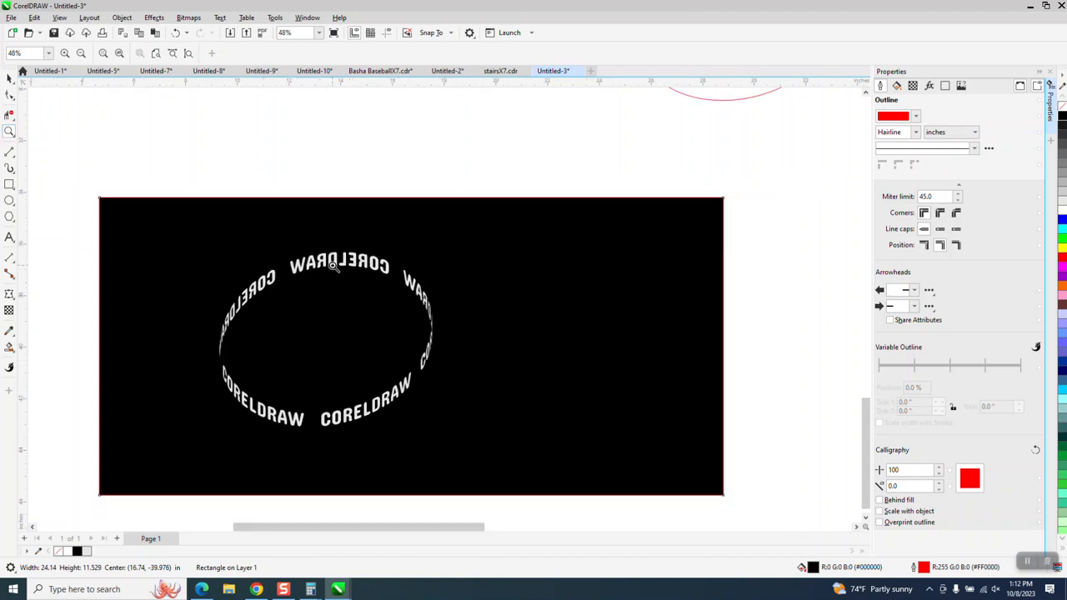
pyautogui.scroll(-2, 342, 305)
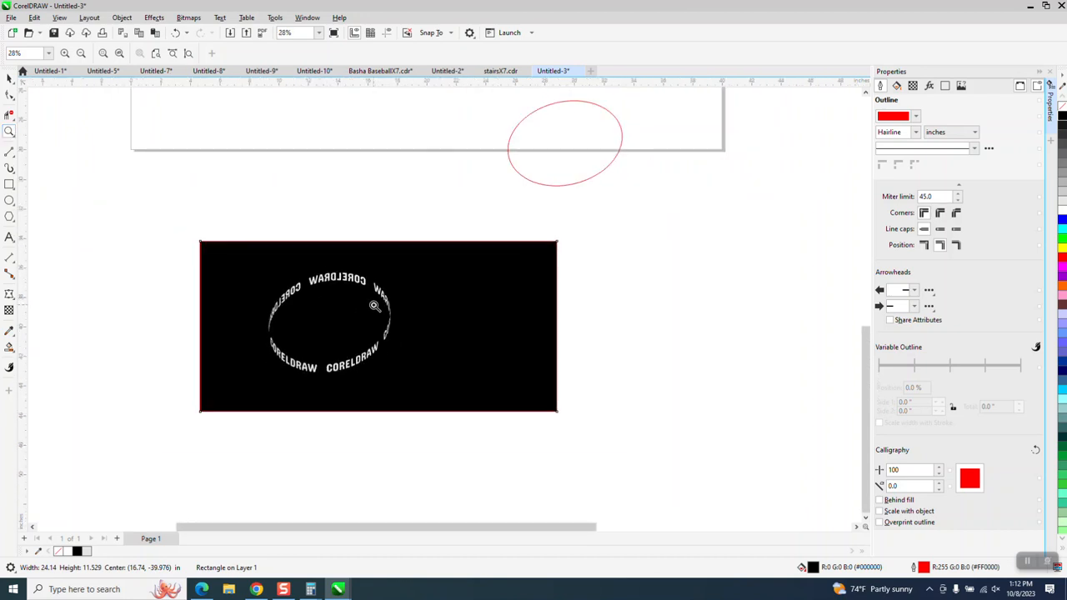